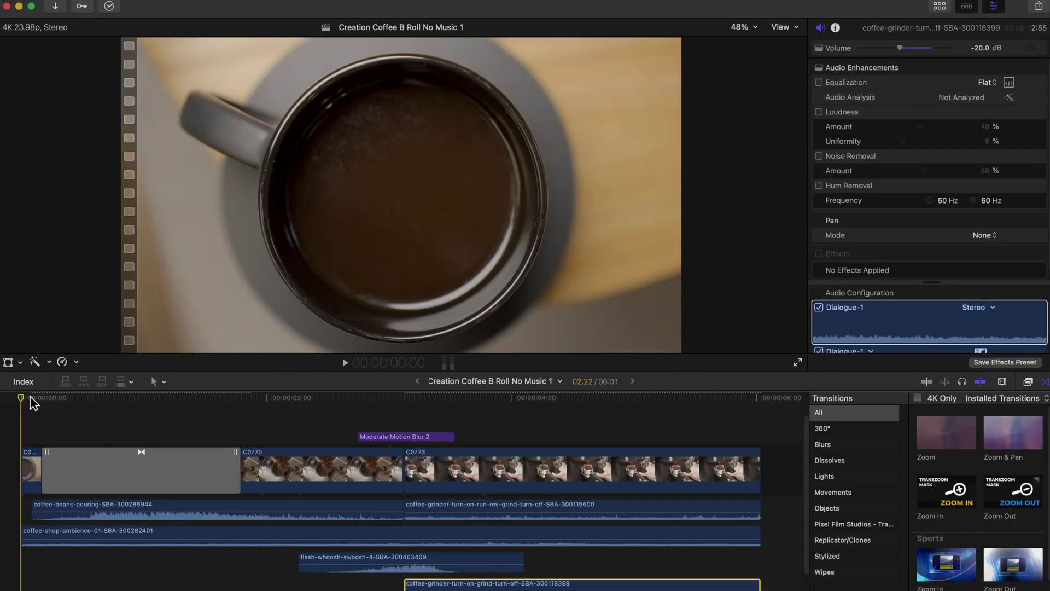
Select the Zoom In transition between C0769 and C0770 to show its controls in the inspector.
{"action": "left_click", "coordinate": [125, 472]}
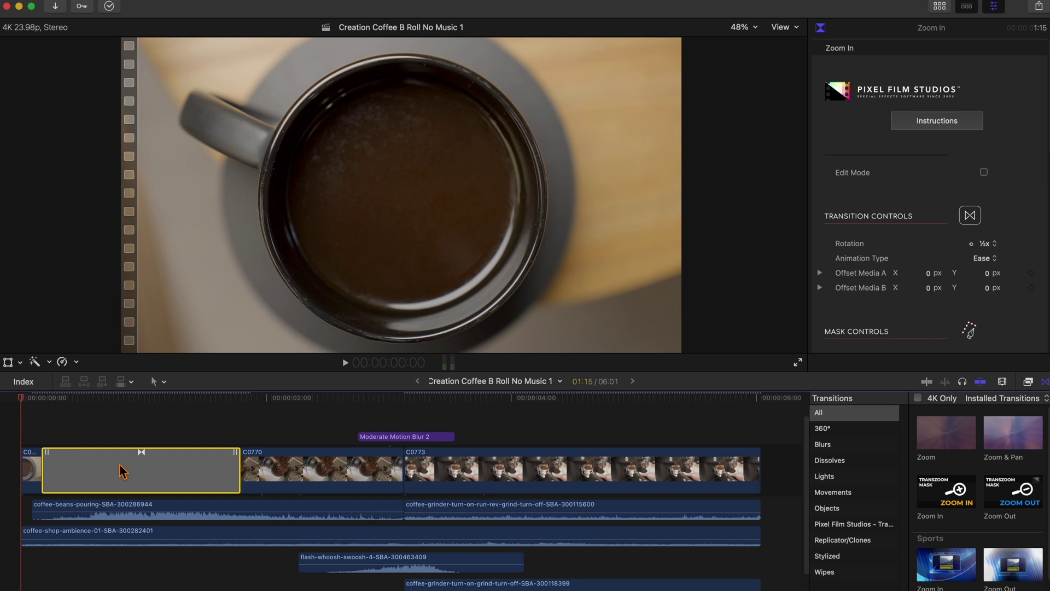
Delete the Zoom In transition, lower the bean-pouring audio to -2 dB, and check the other audio clips.
{"action": "key", "text": "Delete"}
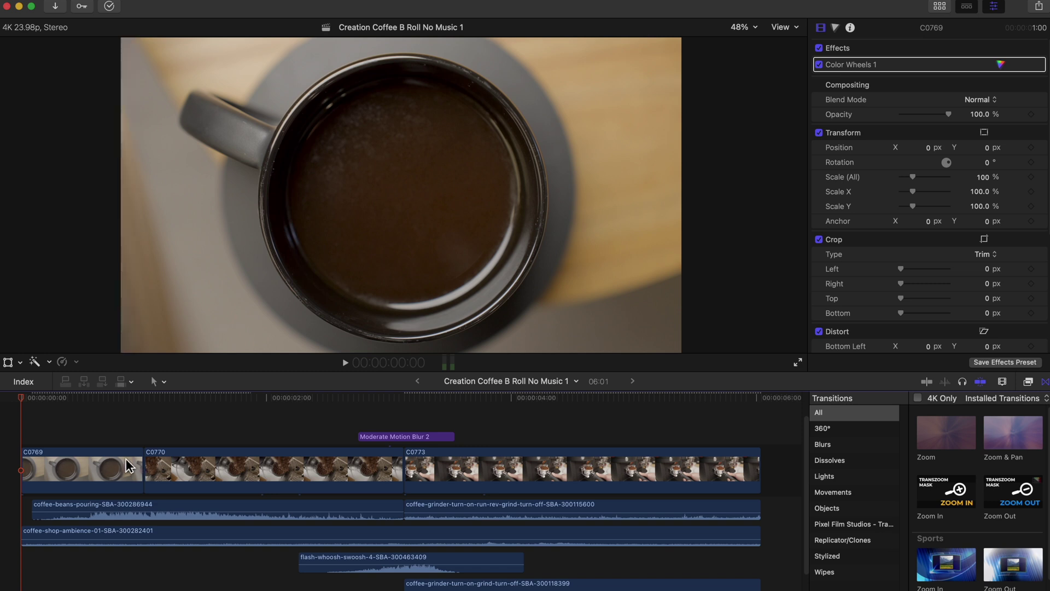
{"action": "left_click_drag", "start_coordinate": [139, 504], "coordinate": [141, 515]}
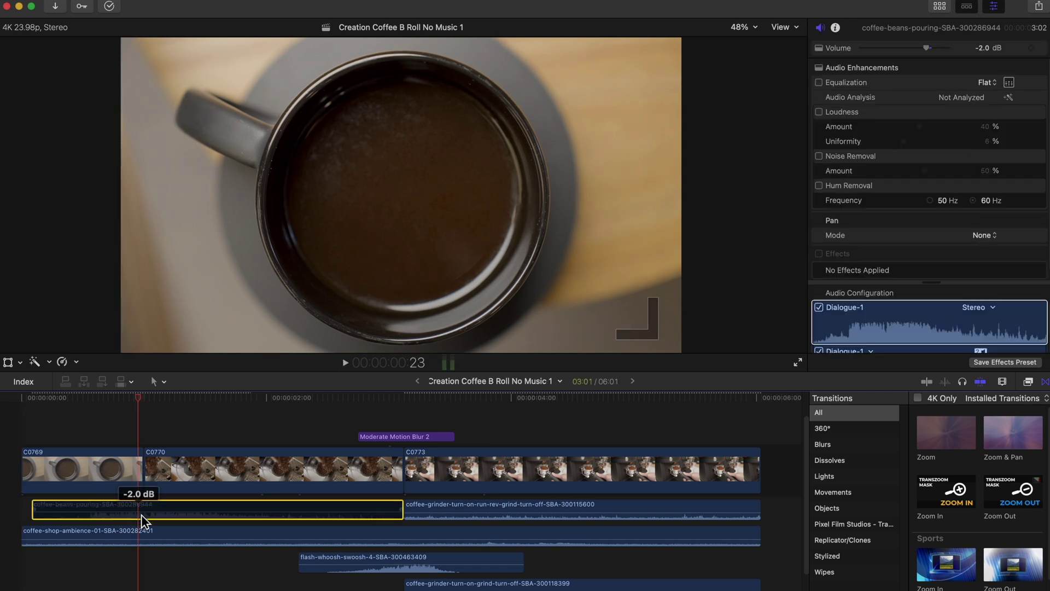
{"action": "left_click", "coordinate": [141, 536]}
{"action": "left_click", "coordinate": [547, 509]}
{"action": "left_click", "coordinate": [410, 563]}
{"action": "left_click", "coordinate": [547, 584]}
Play the edit from the start and again from about one second, then select clip C0770.
{"action": "key", "text": "Home"}
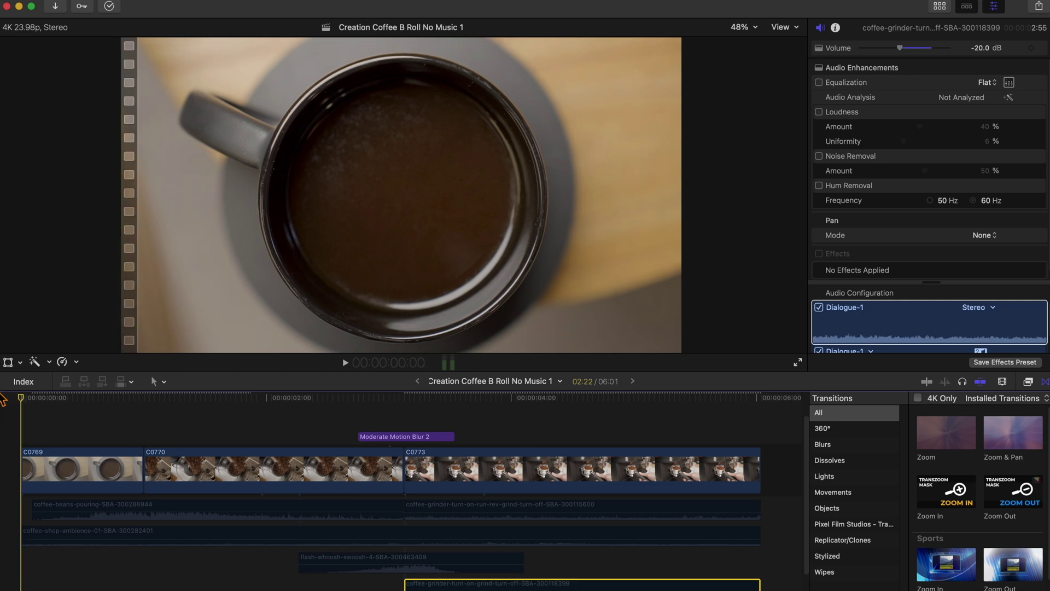
{"action": "key", "text": "space"}
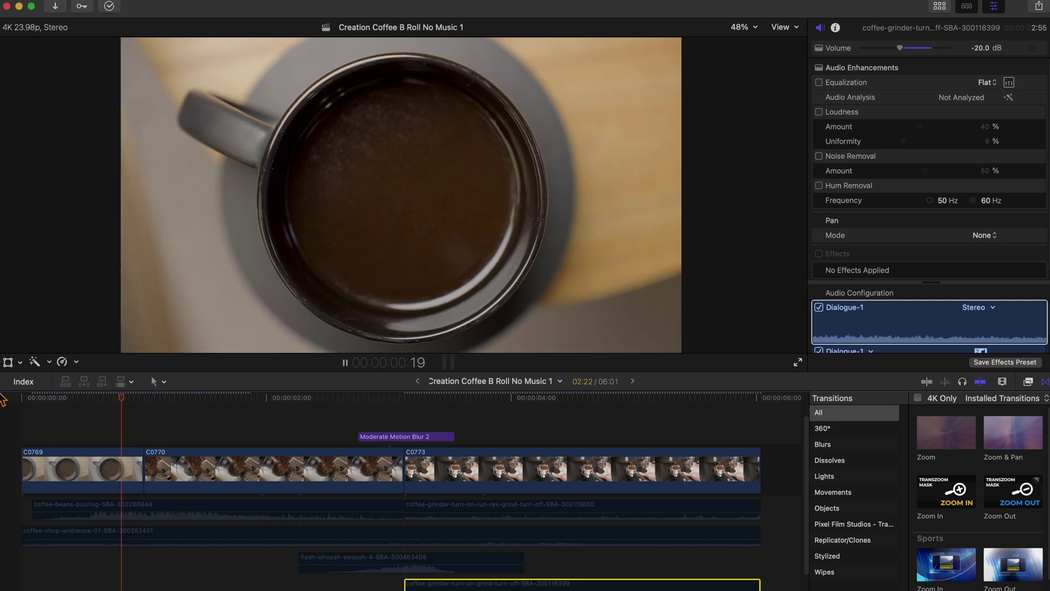
{"action": "key", "text": "space"}
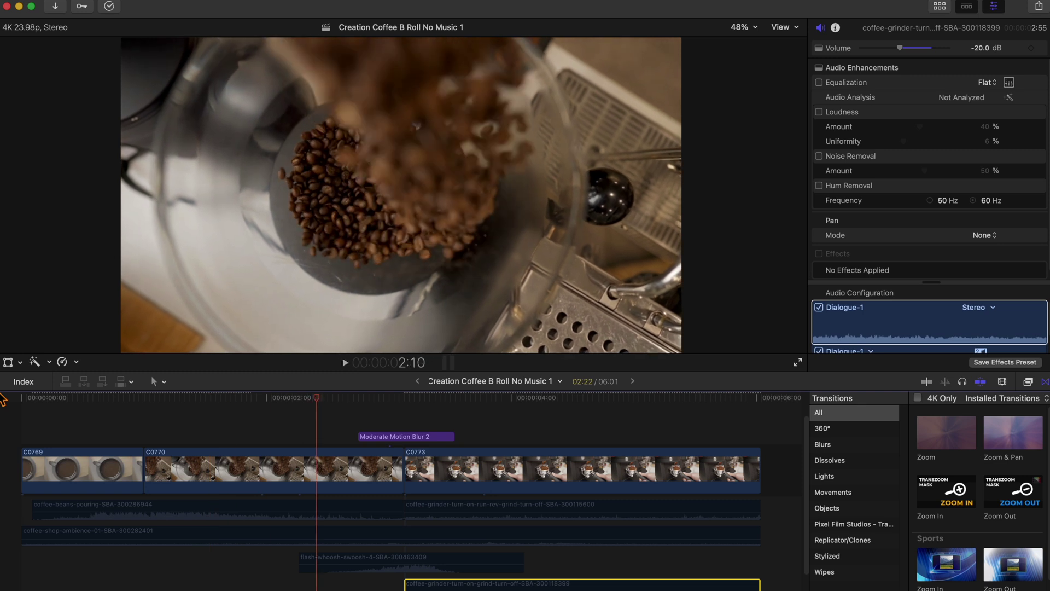
{"action": "left_click", "coordinate": [141, 396]}
{"action": "key", "text": "space"}
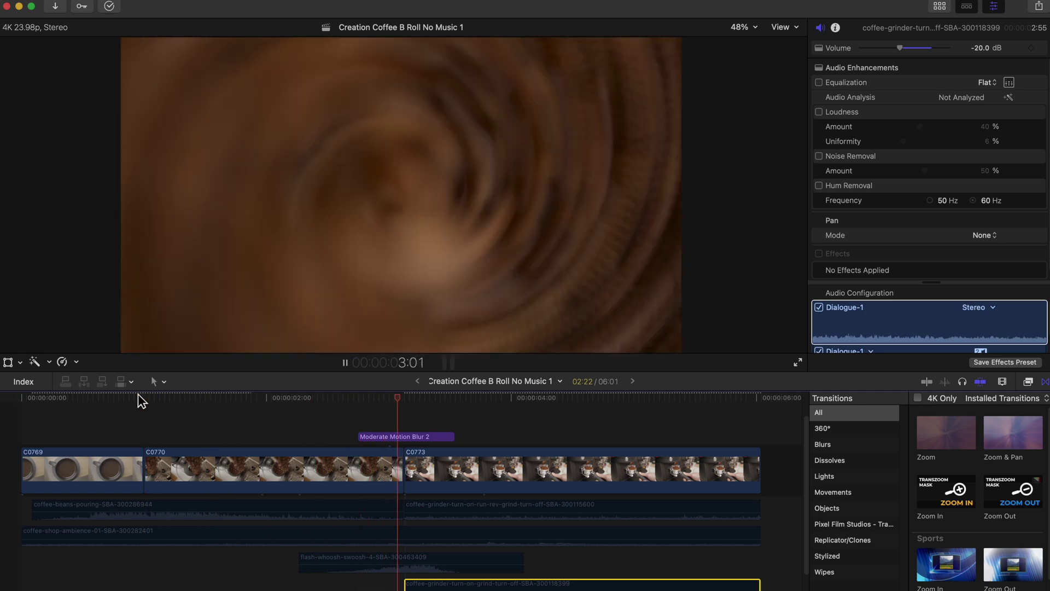
{"action": "key", "text": "space"}
{"action": "left_click", "coordinate": [235, 474]}
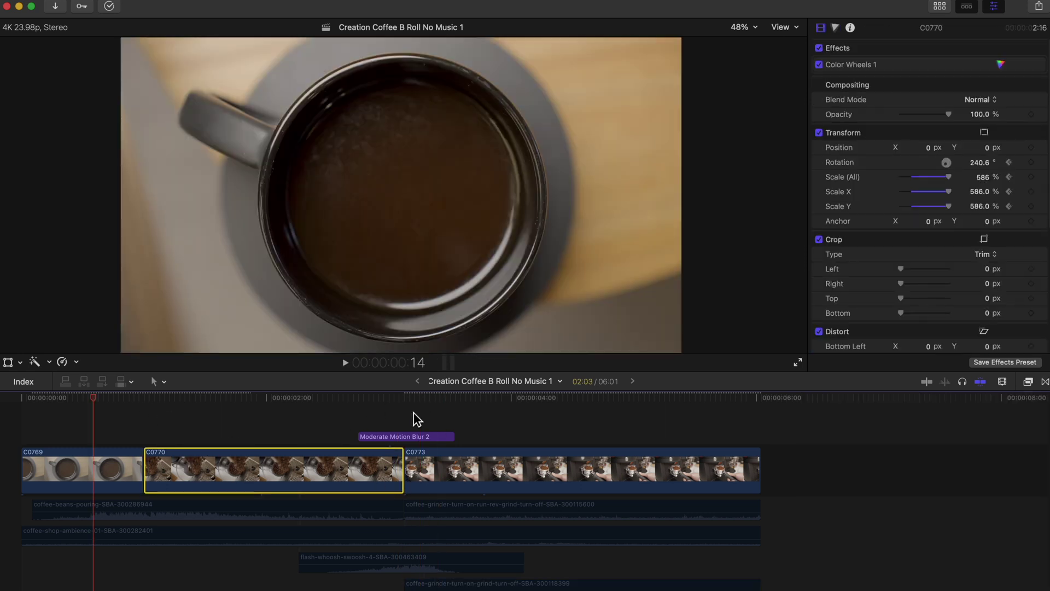
Scroll the Transitions browser down to the Zoom In and Zoom Out items, then open a Finder window.
{"action": "left_click", "coordinate": [1045, 381]}
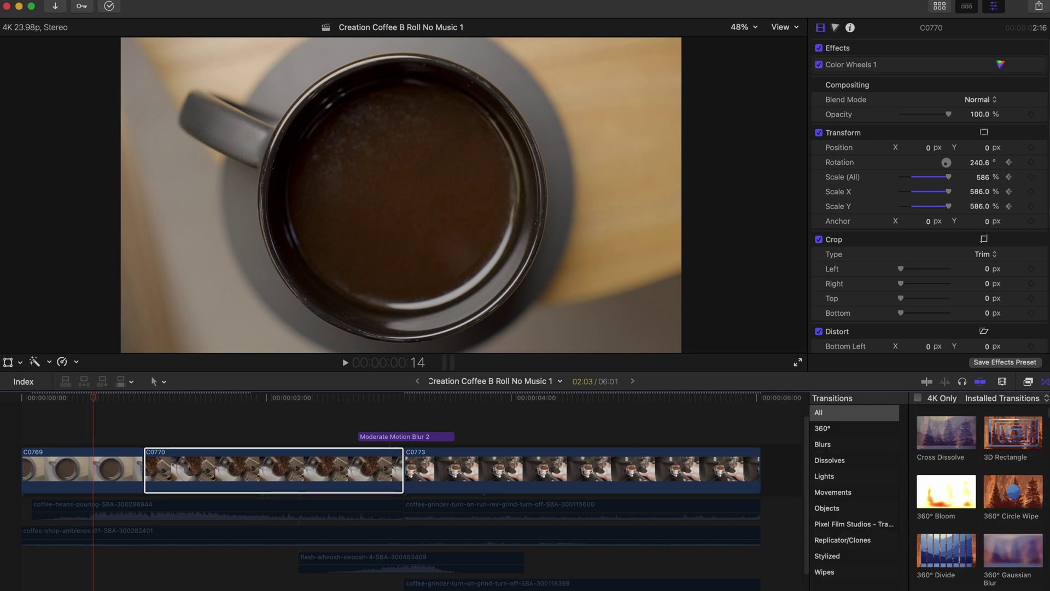
{"action": "scroll", "coordinate": [954, 473], "scroll_direction": "down", "scroll_amount": 10}
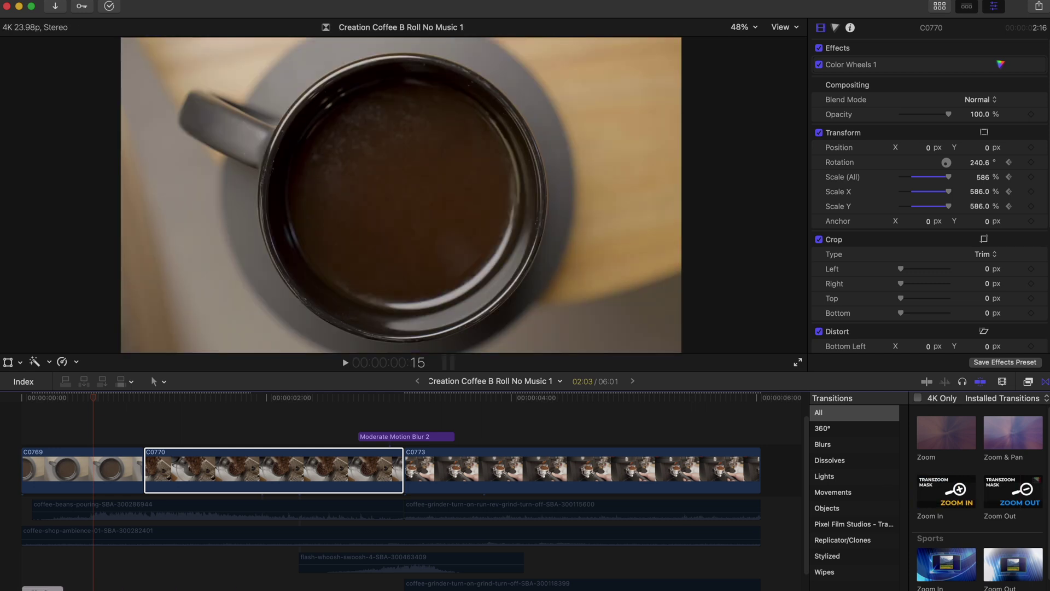
{"action": "key", "text": "super+alt+space"}
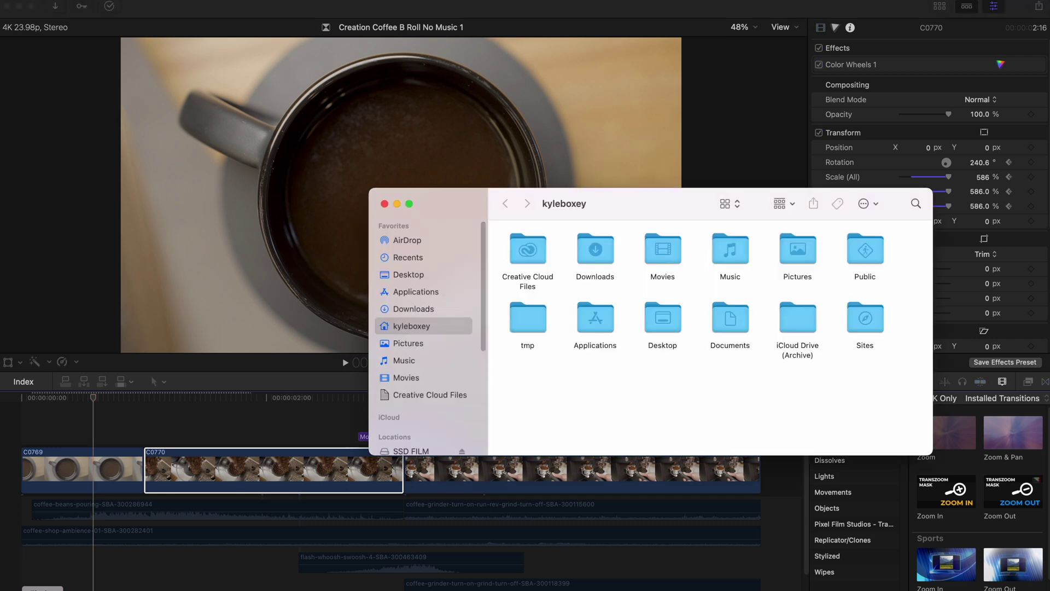
Browse Movies > Motion Templates > Transitions > Pixel Film Studios in Finder, then close the window.
{"action": "left_click", "coordinate": [414, 381]}
{"action": "double_click", "coordinate": [804, 251]}
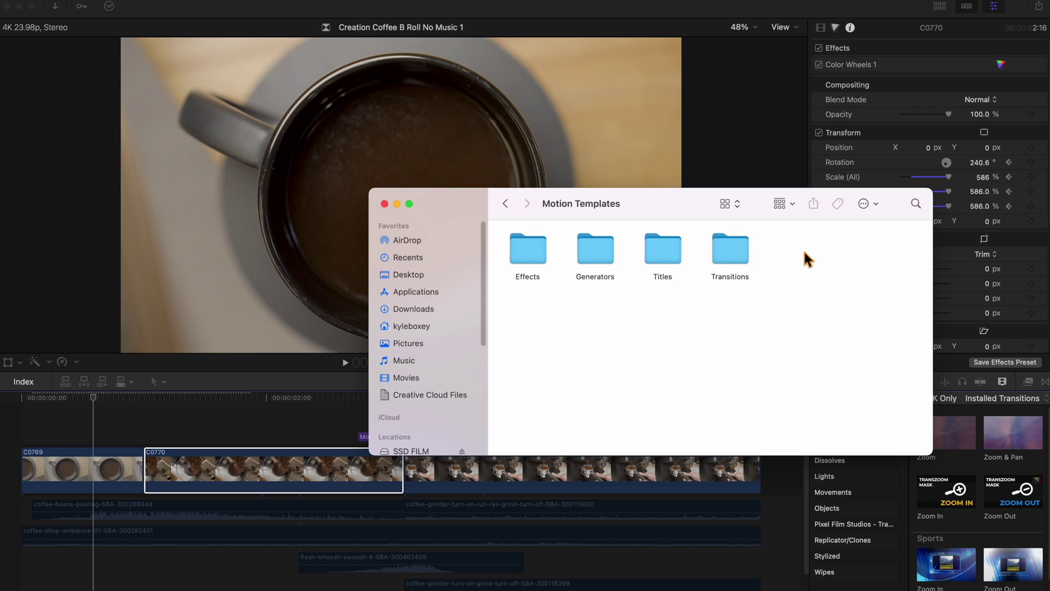
{"action": "double_click", "coordinate": [739, 253]}
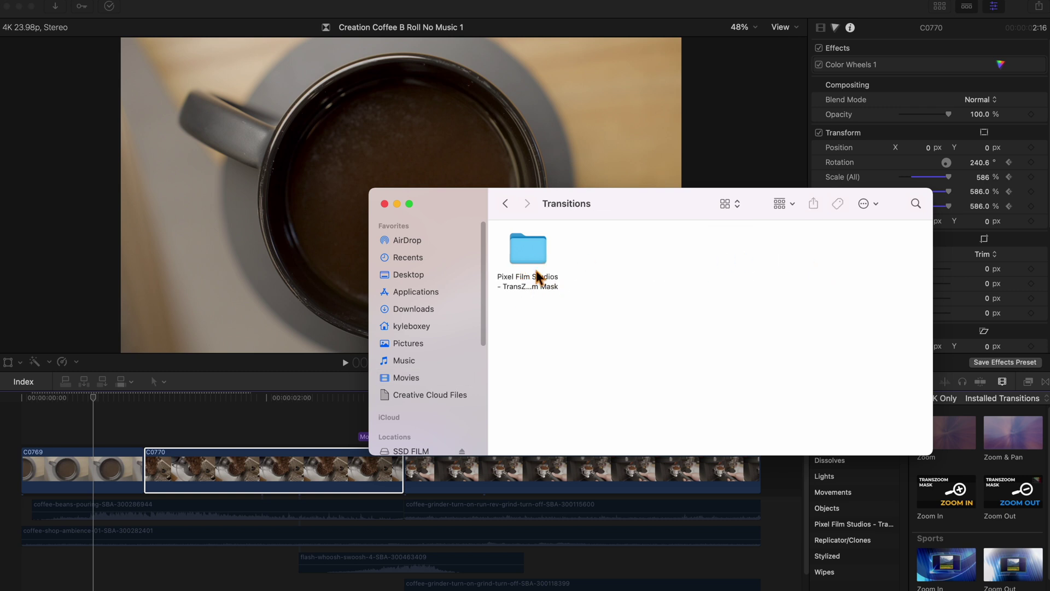
{"action": "double_click", "coordinate": [538, 252]}
{"action": "double_click", "coordinate": [506, 203]}
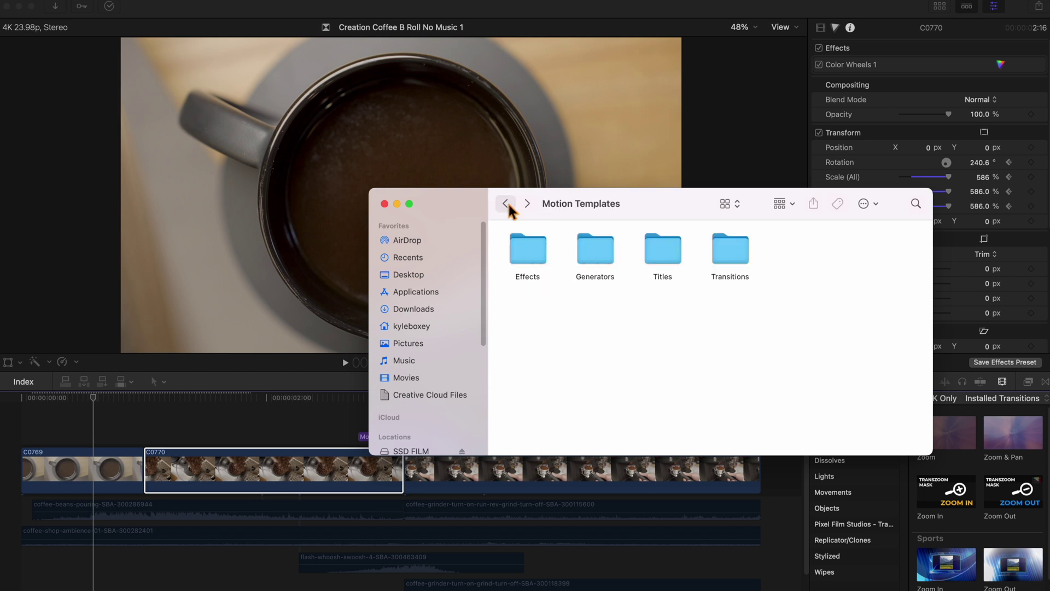
{"action": "left_click", "coordinate": [385, 204]}
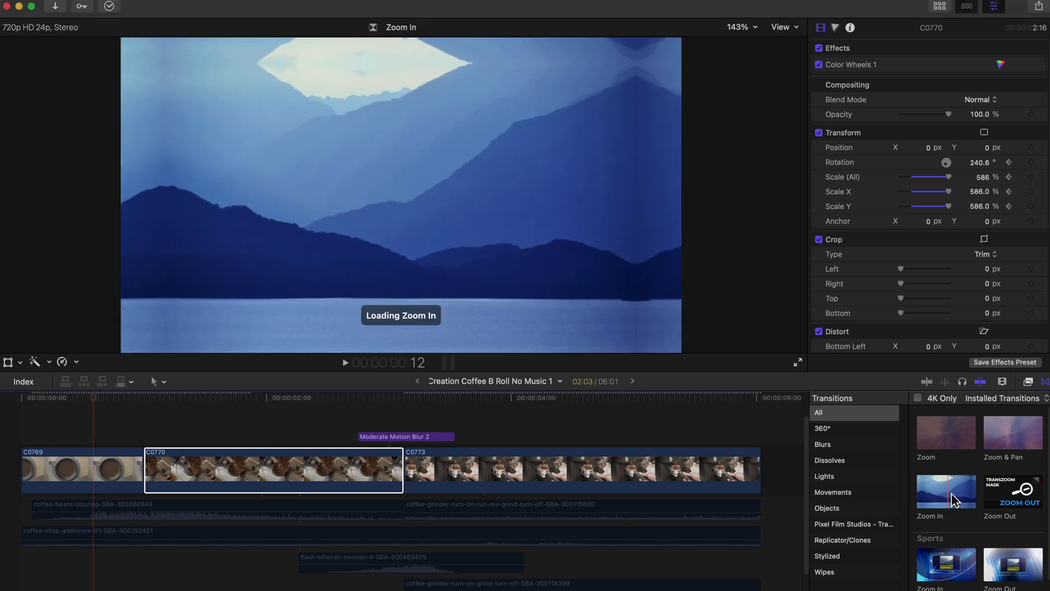
Drop the Zoom In transition onto the C0769/C0770 edit point and play it through.
{"action": "left_click_drag", "start_coordinate": [947, 490], "coordinate": [93, 473]}
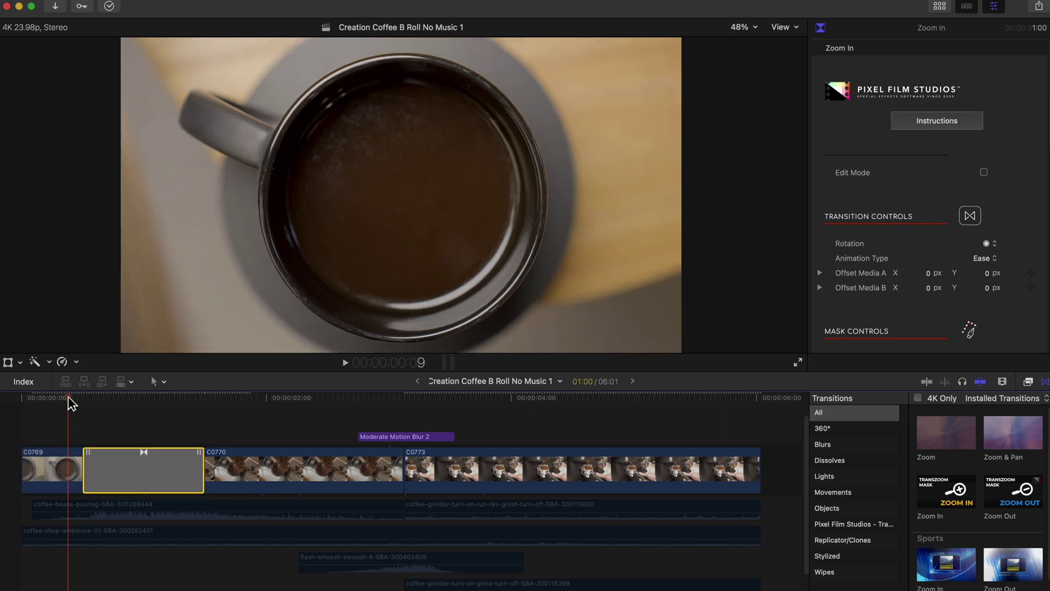
{"action": "key", "text": "space"}
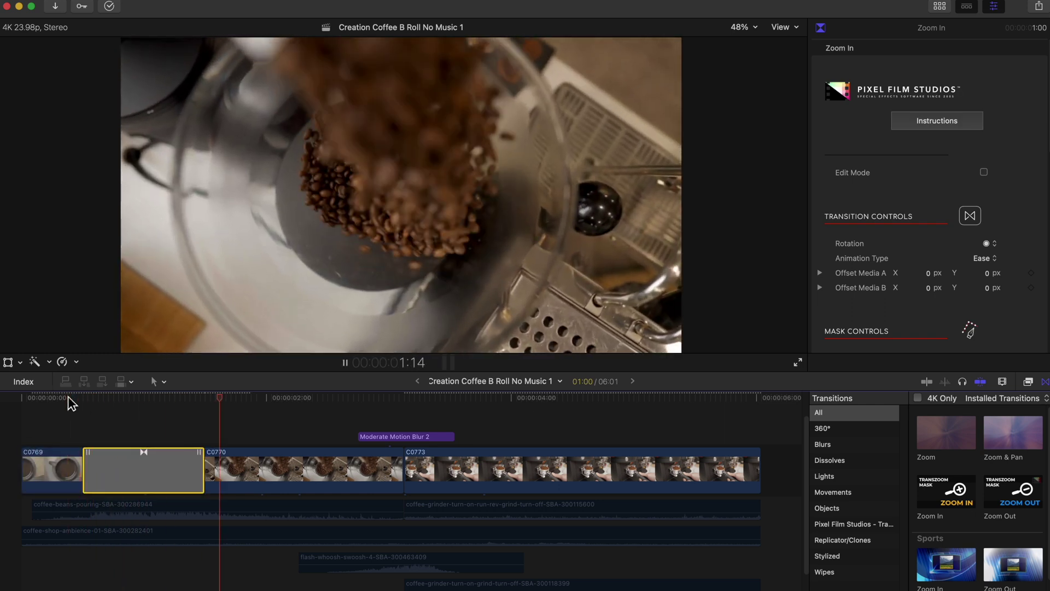
{"action": "key", "text": "space"}
Lengthen the Zoom In transition to 1:15 by dragging its left edge earlier.
{"action": "left_click", "coordinate": [125, 398]}
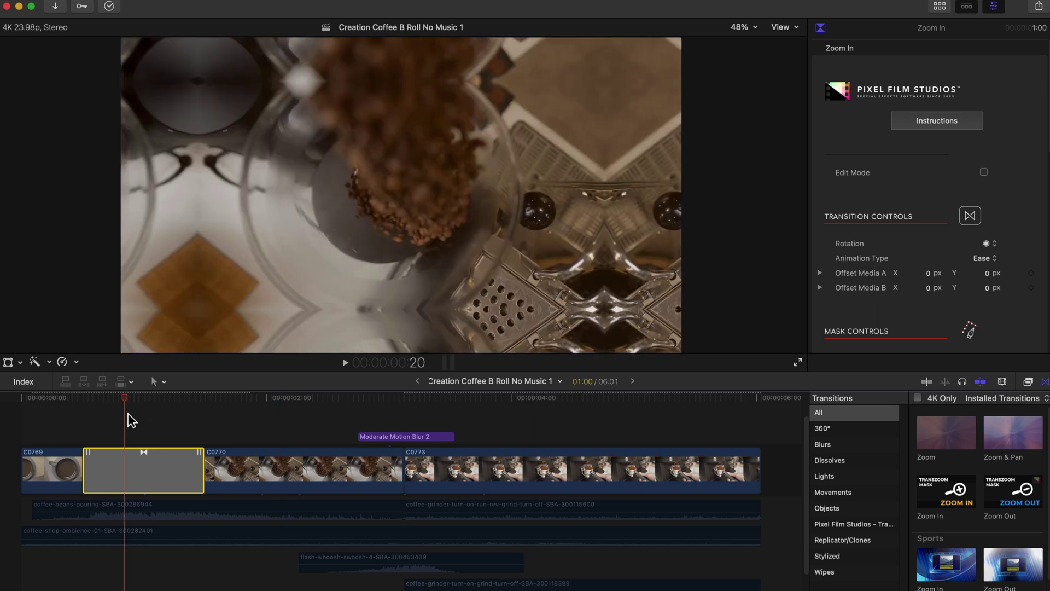
{"action": "left_click_drag", "start_coordinate": [94, 488], "coordinate": [52, 480]}
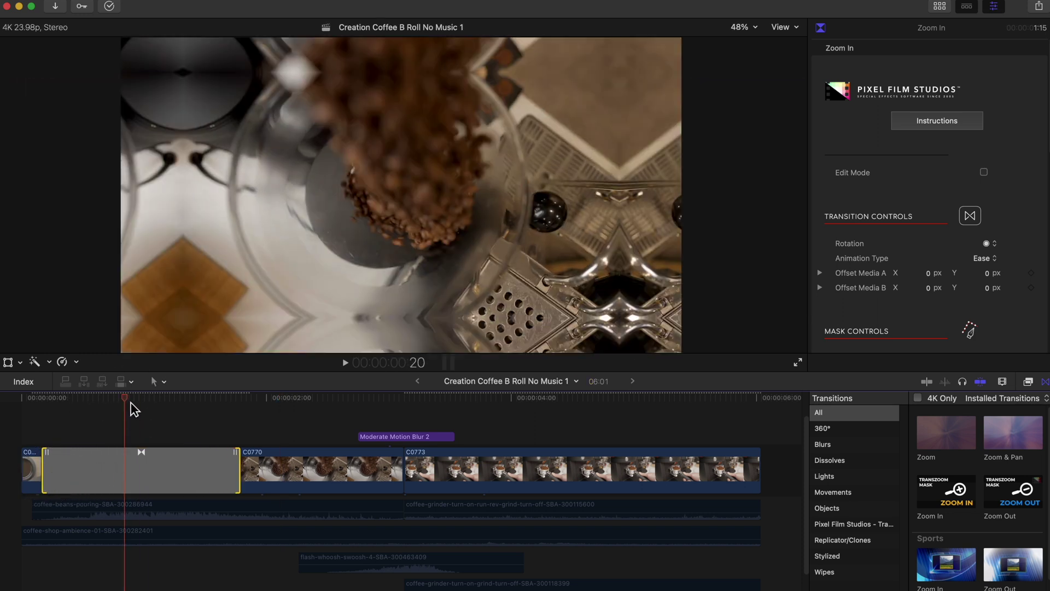
{"action": "left_click_drag", "start_coordinate": [129, 405], "coordinate": [53, 412]}
Place mask points around the cup's inner rim, close the shape, and scrub to check the masked transition.
{"action": "key", "text": "Left"}
{"action": "key", "text": "Left"}
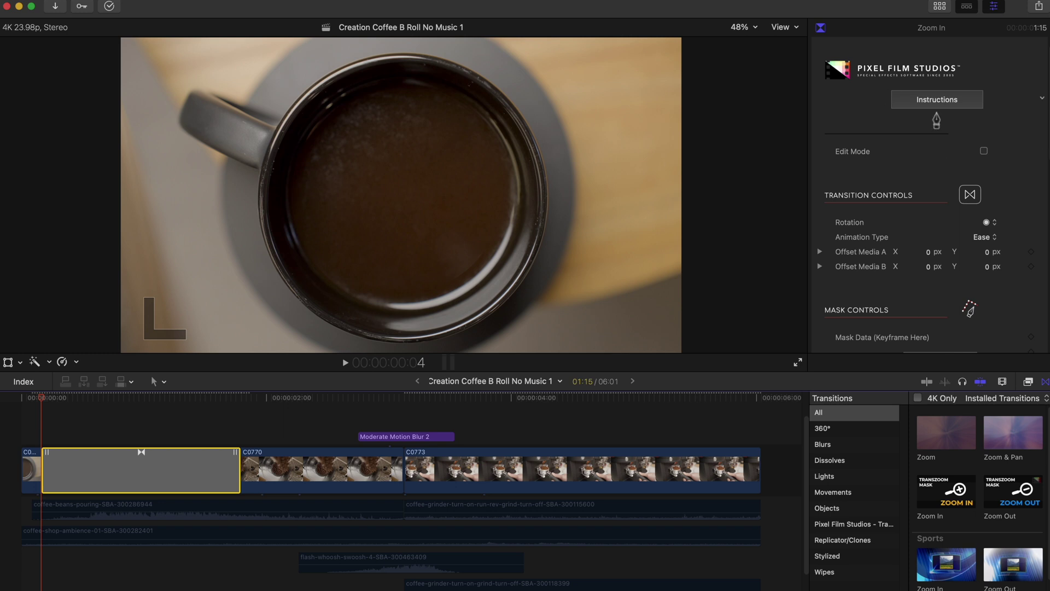
{"action": "scroll", "coordinate": [926, 244], "scroll_direction": "down", "scroll_amount": 10}
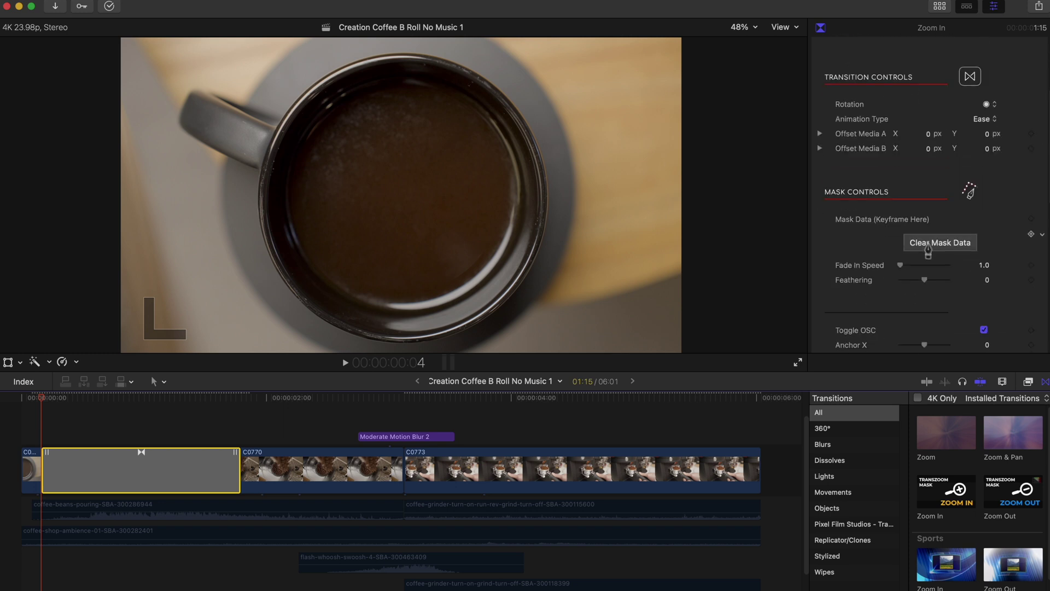
{"action": "scroll", "coordinate": [933, 255], "scroll_direction": "up", "scroll_amount": 10}
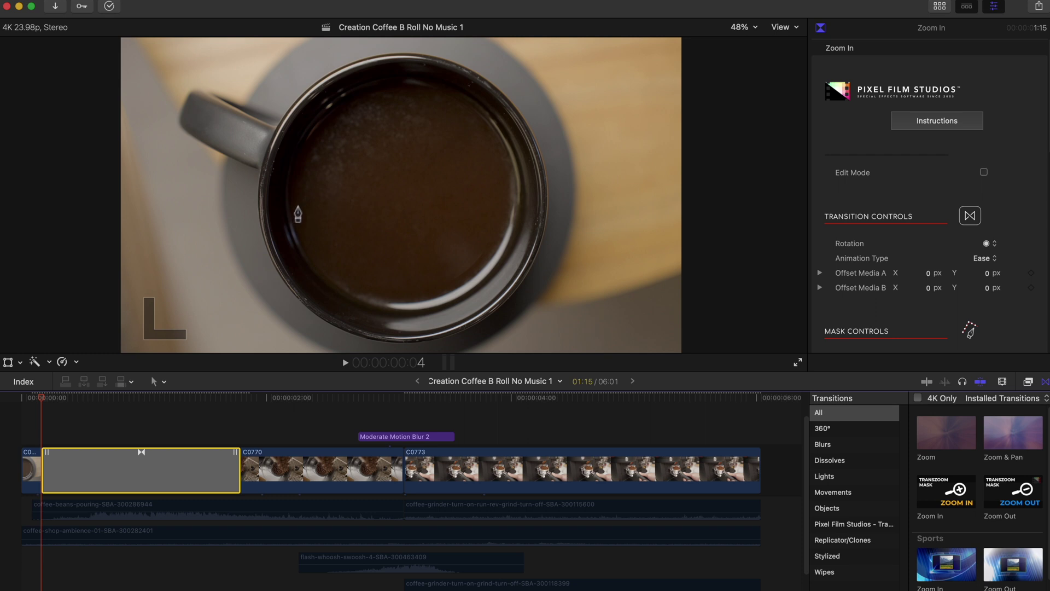
{"action": "left_click", "coordinate": [298, 202]}
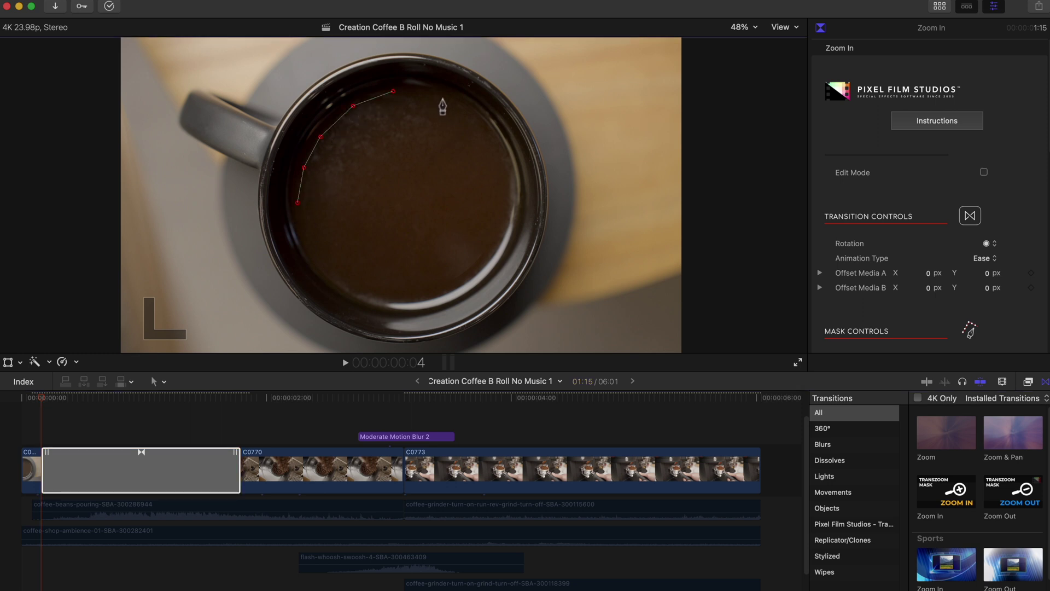
{"action": "left_click_drag", "start_coordinate": [469, 119], "coordinate": [469, 280]}
{"action": "left_click", "coordinate": [352, 276]}
{"action": "left_click", "coordinate": [298, 203]}
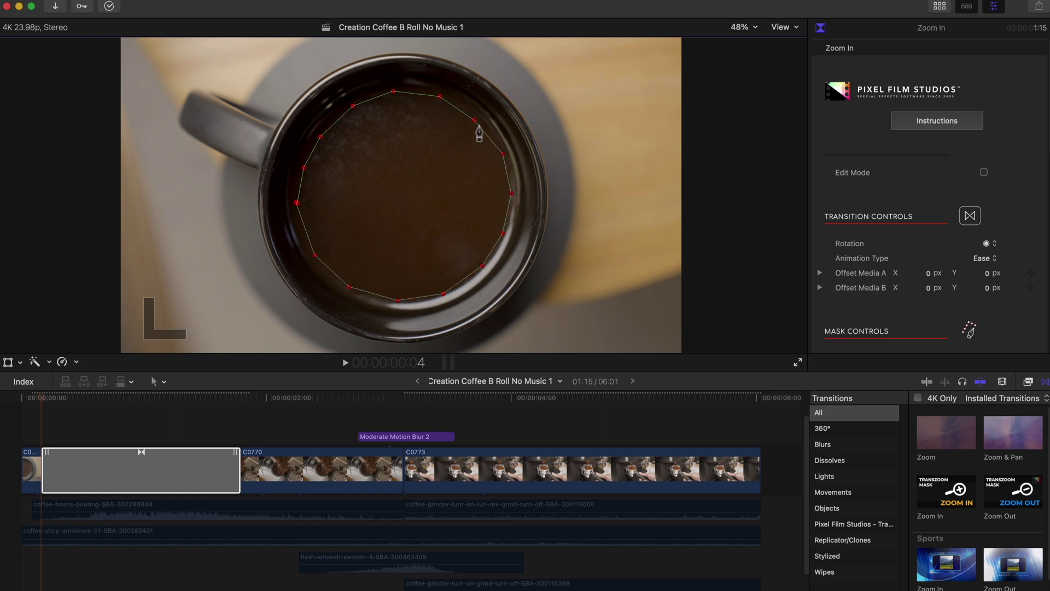
{"action": "left_click_drag", "start_coordinate": [44, 399], "coordinate": [101, 412]}
Set the cup-rim mask's Feathering to -265 and Fade In Speed to 2.45.
{"action": "key", "text": "space"}
{"action": "scroll", "coordinate": [886, 251], "scroll_direction": "down", "scroll_amount": 10}
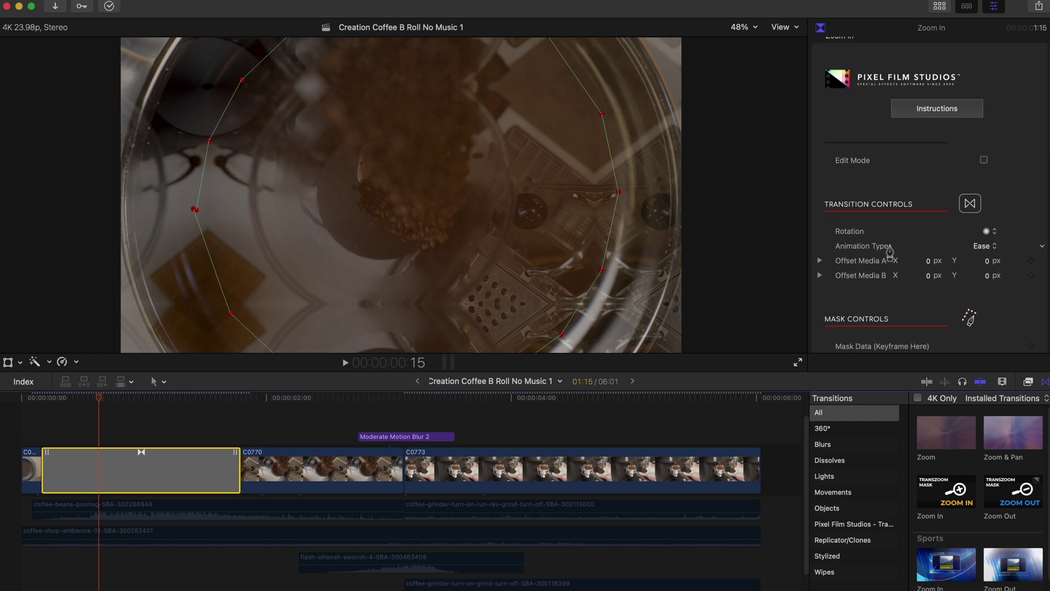
{"action": "scroll", "coordinate": [905, 238], "scroll_direction": "up", "scroll_amount": 1}
{"action": "key", "text": "Right"}
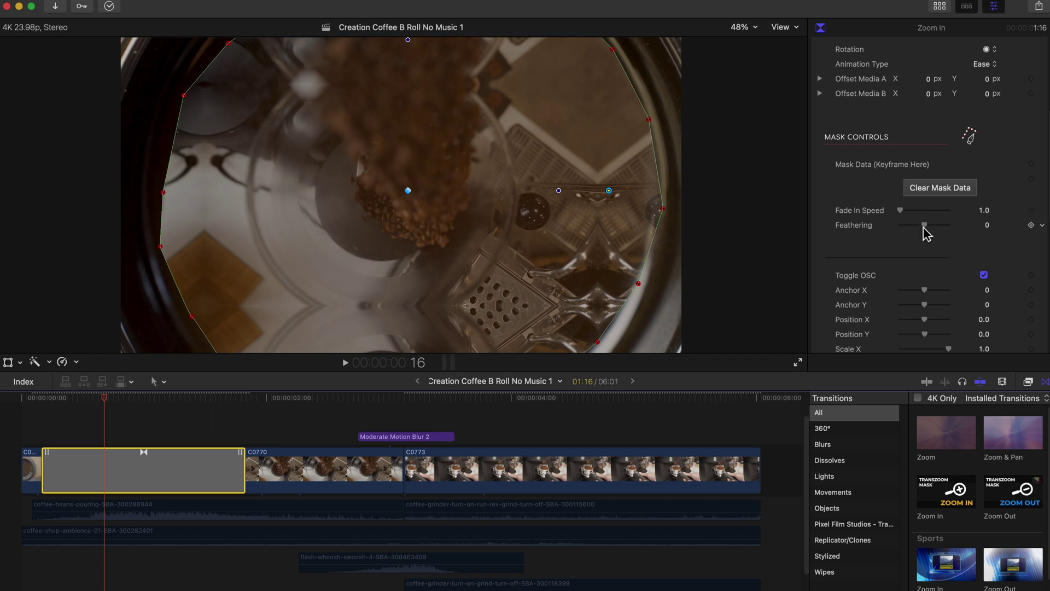
{"action": "mouse_move", "coordinate": [928, 232]}
{"action": "left_mouse_down"}
{"action": "mouse_move", "coordinate": [912, 235]}
{"action": "mouse_move", "coordinate": [947, 235]}
{"action": "mouse_move", "coordinate": [903, 230]}
{"action": "mouse_move", "coordinate": [912, 225]}
{"action": "left_mouse_up"}
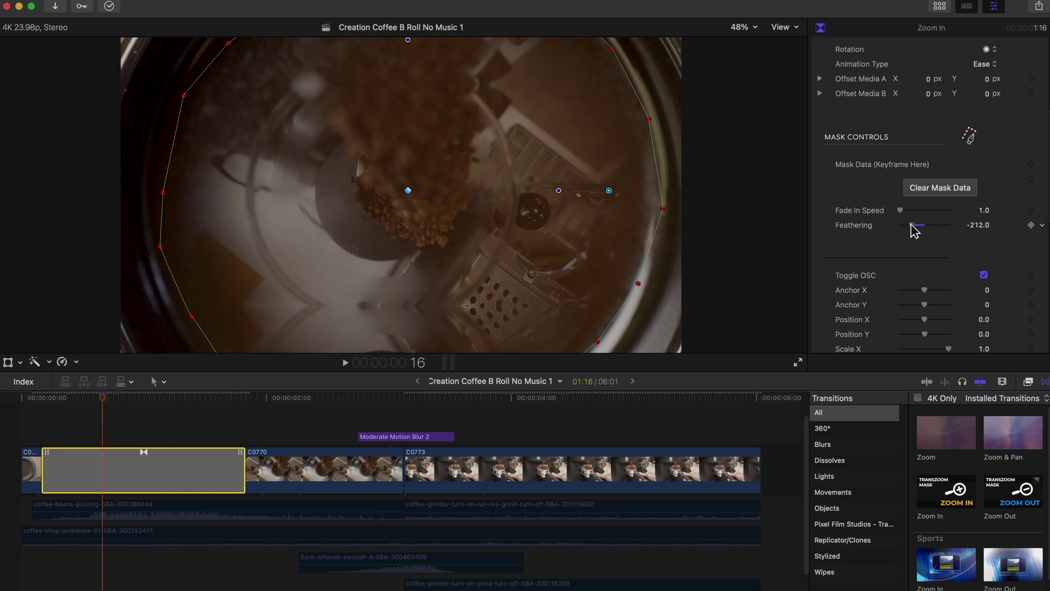
{"action": "mouse_move", "coordinate": [903, 210]}
{"action": "left_mouse_down"}
{"action": "mouse_move", "coordinate": [924, 225]}
{"action": "mouse_move", "coordinate": [909, 229]}
{"action": "left_mouse_up"}
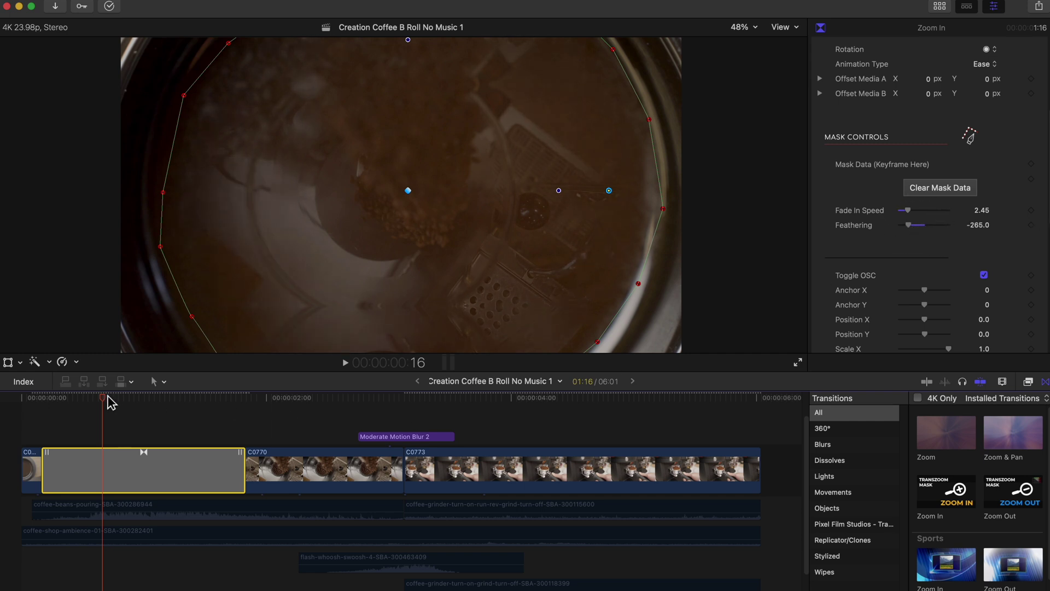
Replay the softened transition from the timeline start and return to the mug-mask frame.
{"action": "left_click_drag", "start_coordinate": [111, 403], "coordinate": [6, 414]}
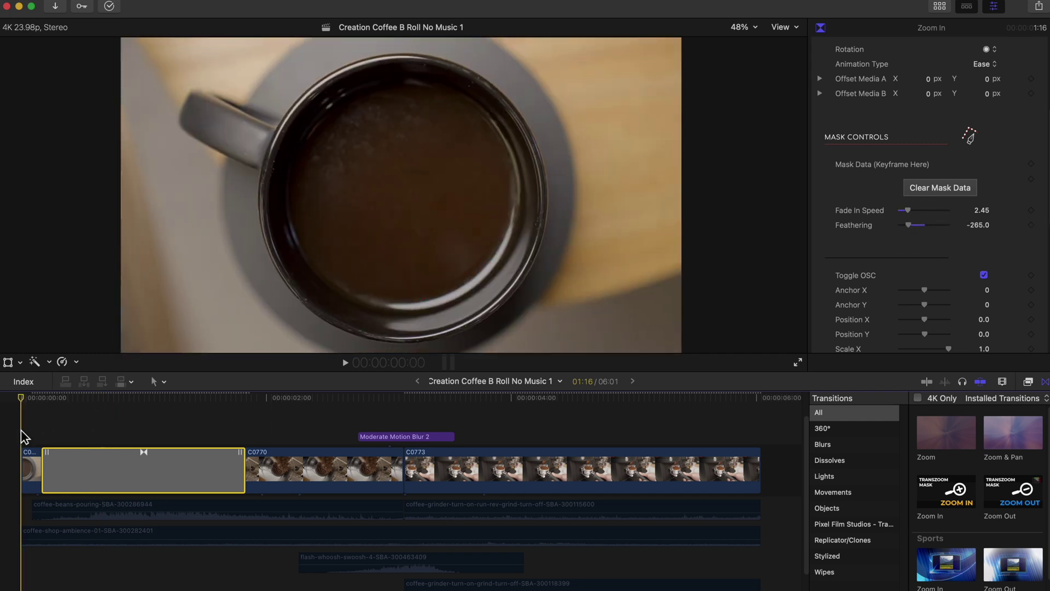
{"action": "key", "text": "space"}
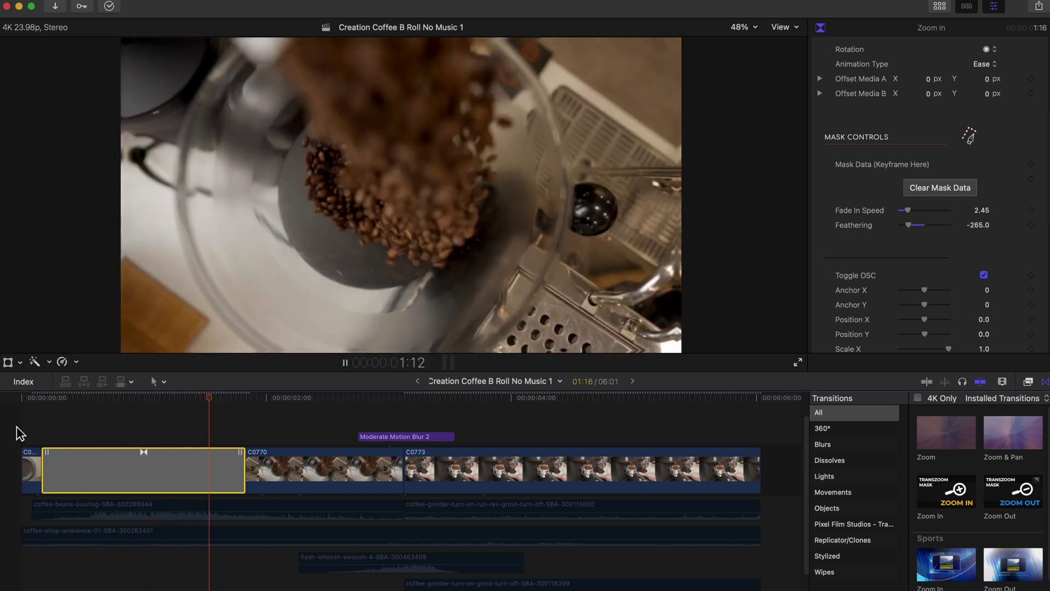
{"action": "key", "text": "space"}
{"action": "left_click_drag", "start_coordinate": [101, 401], "coordinate": [76, 400]}
Set the Zoom In transition's Animation Type to Ease and Rotation to ½x.
{"action": "scroll", "coordinate": [903, 219], "scroll_direction": "down", "scroll_amount": 1}
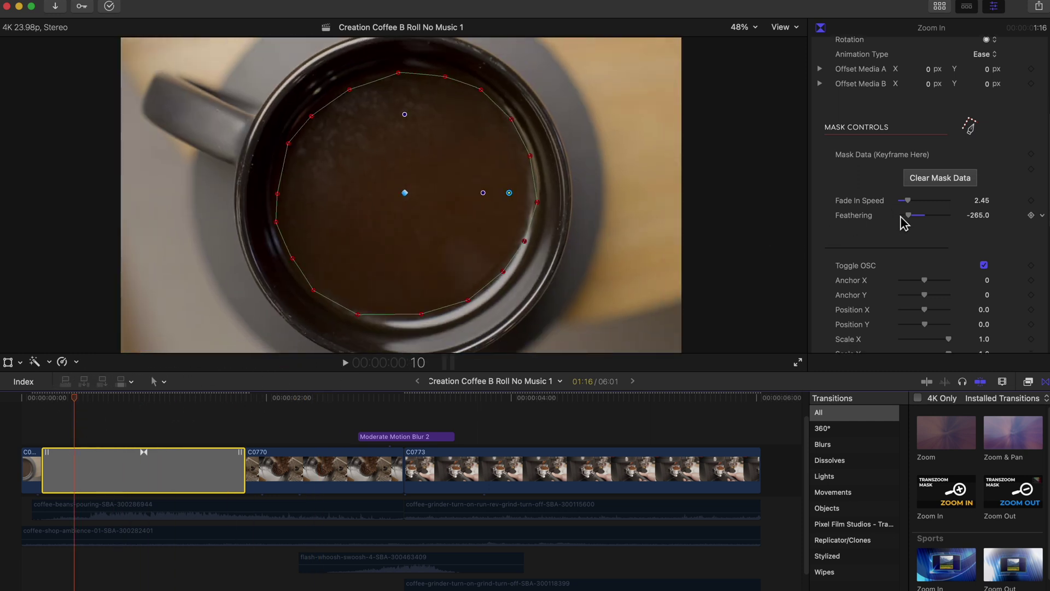
{"action": "scroll", "coordinate": [903, 243], "scroll_direction": "up", "scroll_amount": 5}
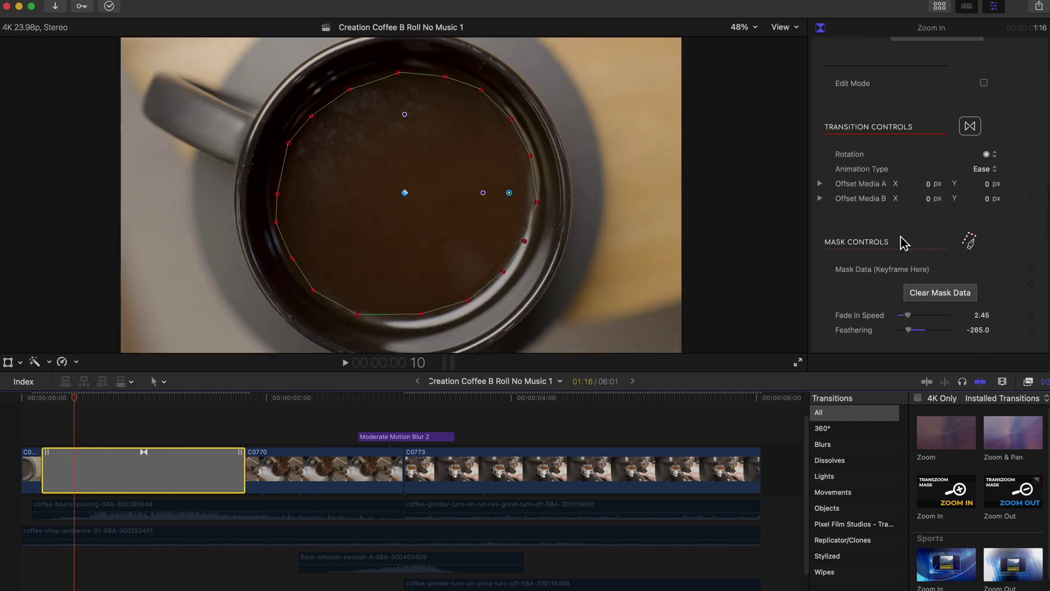
{"action": "left_click", "coordinate": [985, 170]}
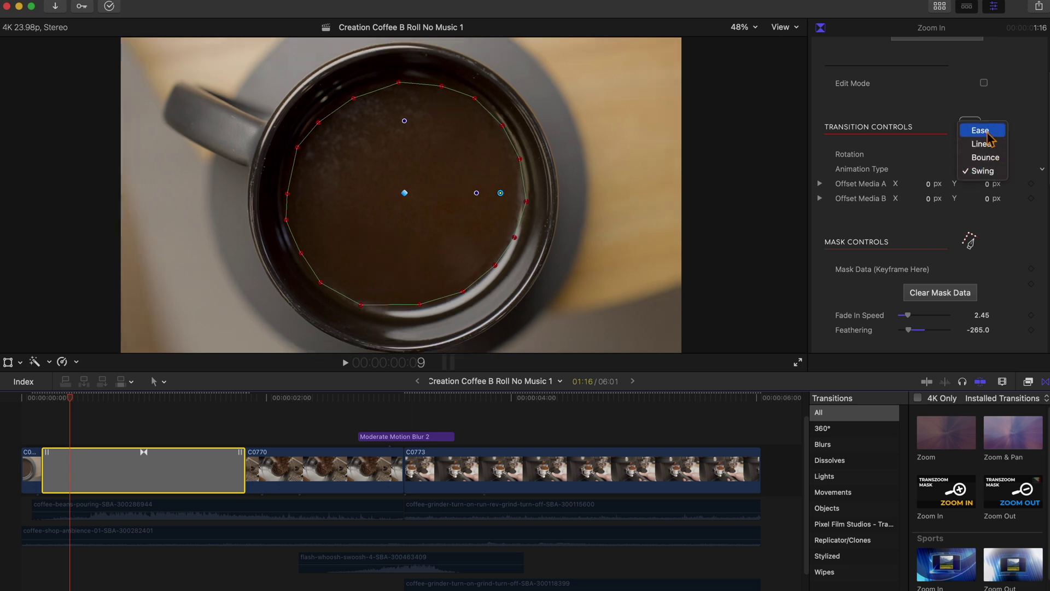
{"action": "left_click", "coordinate": [982, 131]}
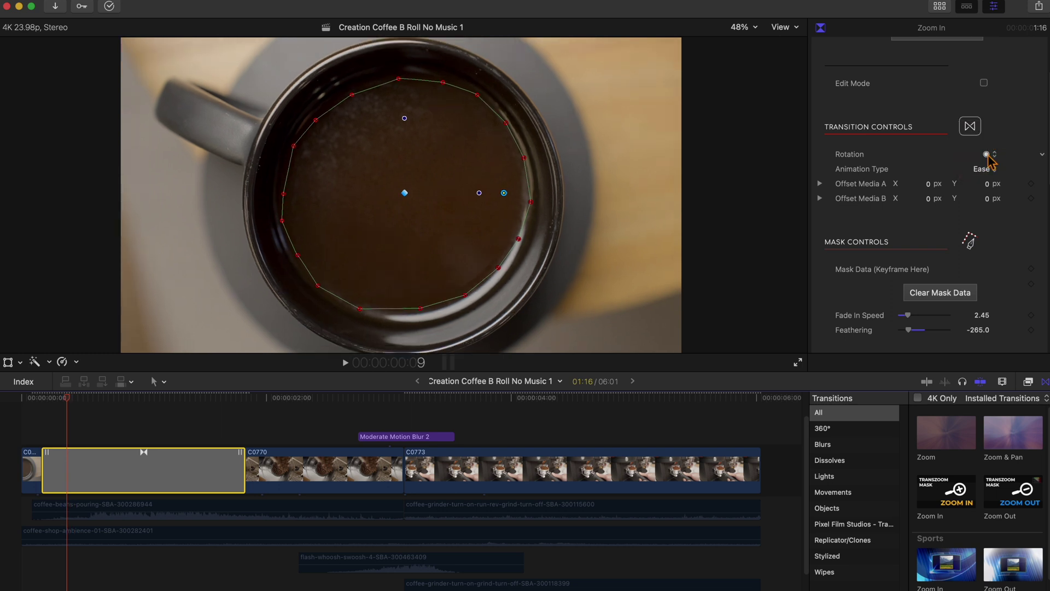
{"action": "left_click", "coordinate": [988, 155]}
{"action": "left_click", "coordinate": [994, 143]}
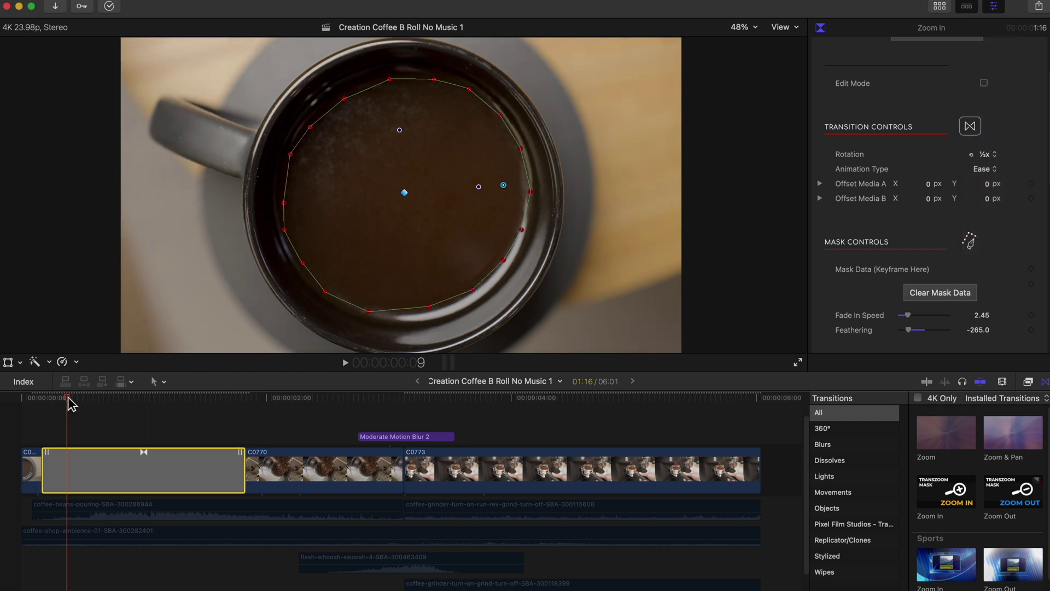
Rewind to the first frame and play the sequence to preview the slower rotation.
{"action": "left_click_drag", "start_coordinate": [70, 404], "coordinate": [4, 409]}
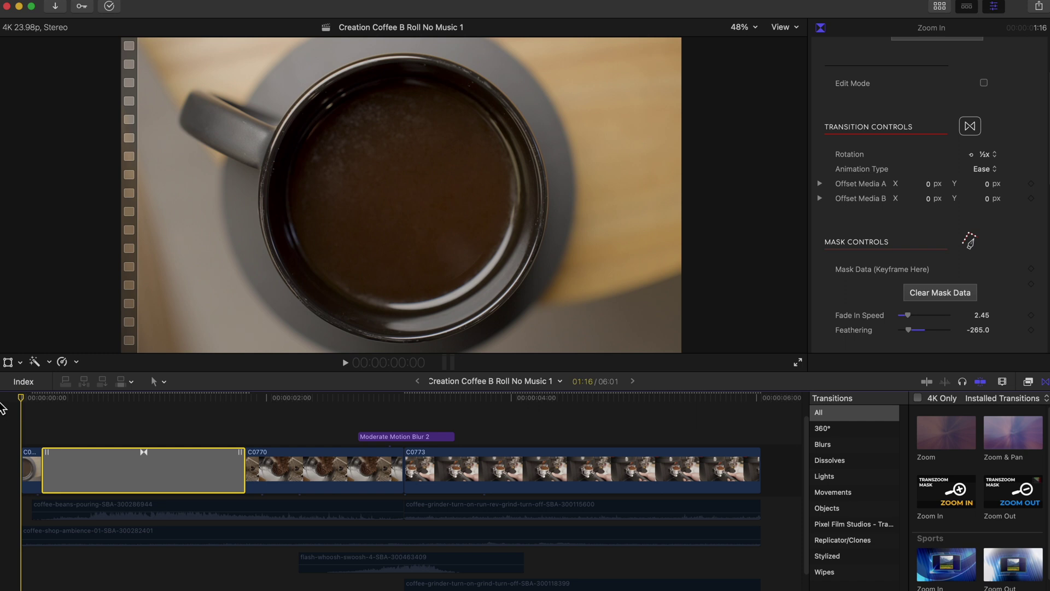
{"action": "key", "text": "space"}
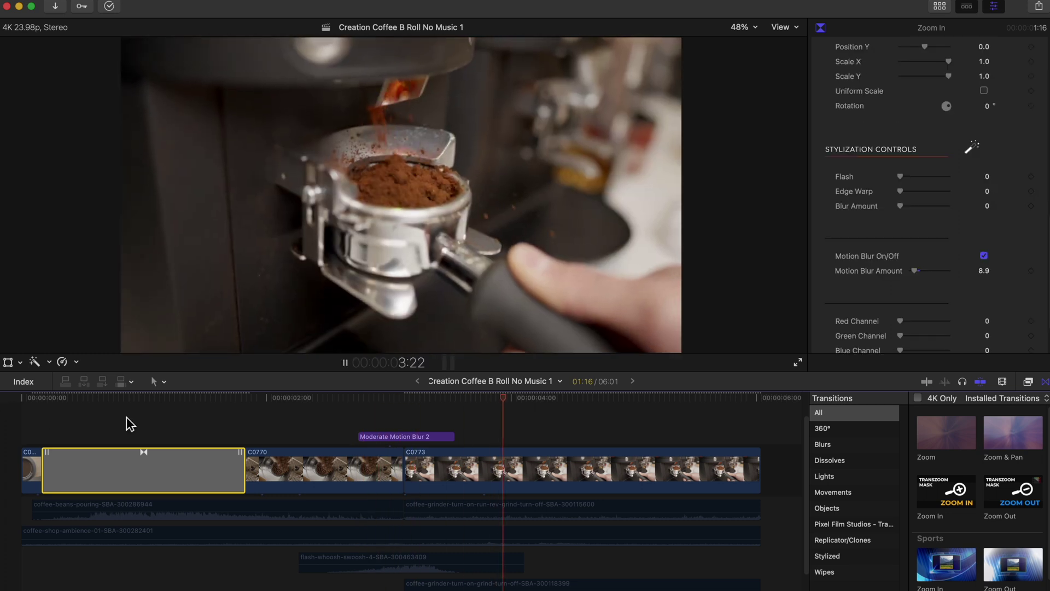
{"action": "left_click", "coordinate": [349, 399]}
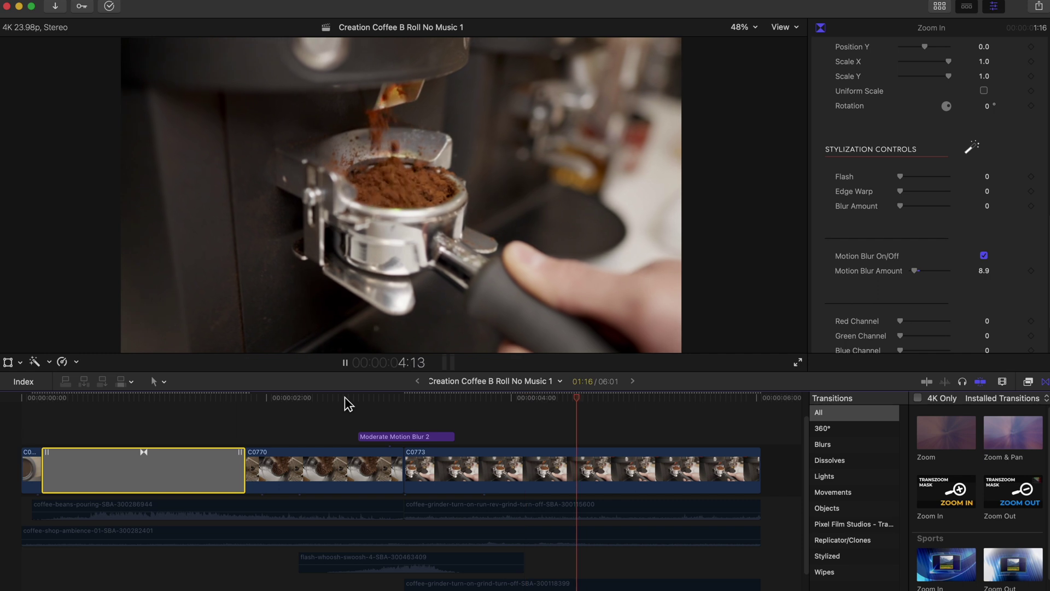
Turn on Show Video Animation for clips C0770 and C0773.
{"action": "key", "text": "space"}
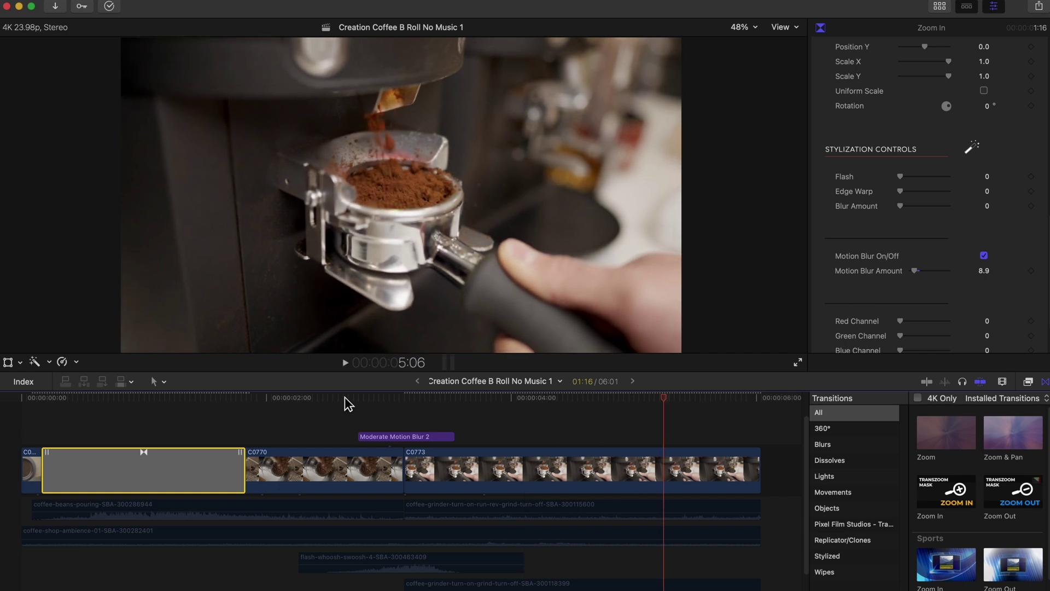
{"action": "left_click", "coordinate": [348, 475]}
{"action": "right_click", "coordinate": [387, 479]}
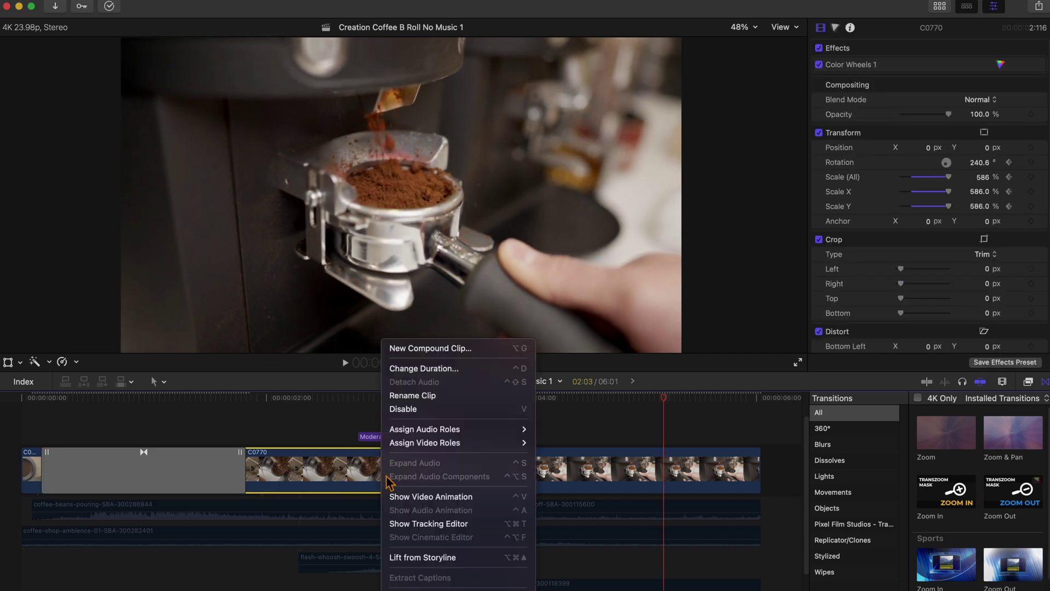
{"action": "left_click", "coordinate": [411, 497]}
{"action": "left_click", "coordinate": [448, 534]}
{"action": "right_click", "coordinate": [449, 535]}
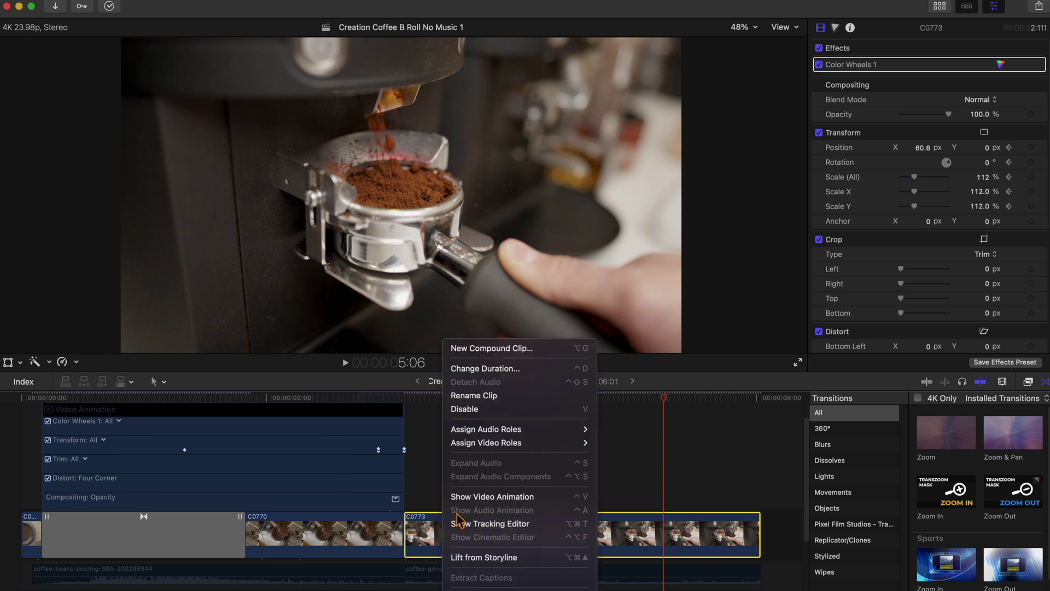
{"action": "left_click", "coordinate": [469, 498]}
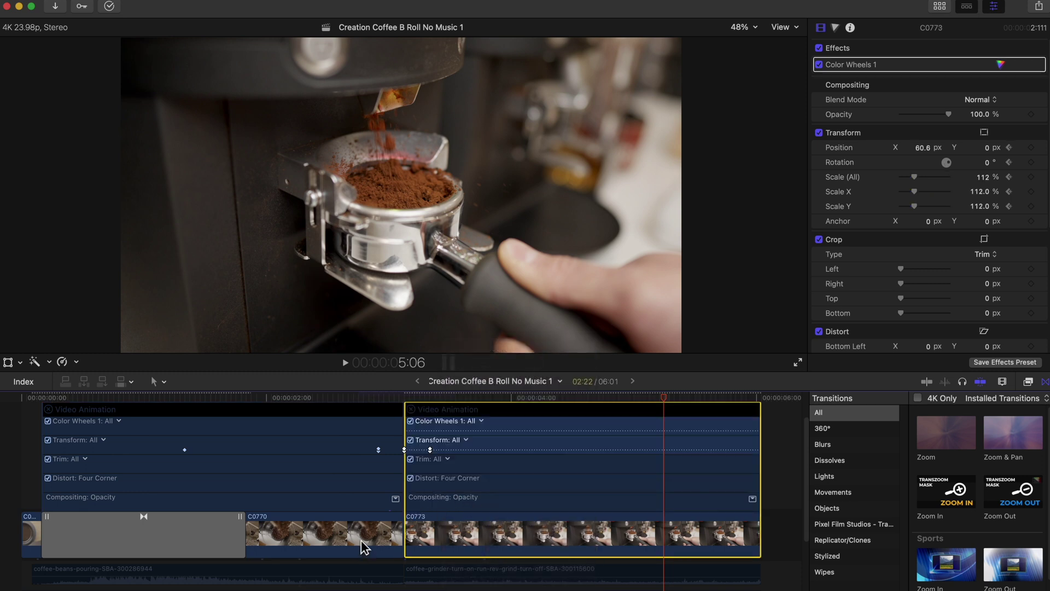
Select the Moderate Motion Blur 2 title and scrub back to the coffee beans frame.
{"action": "scroll", "coordinate": [399, 422], "scroll_direction": "up", "scroll_amount": 2}
{"action": "left_click", "coordinate": [398, 424]}
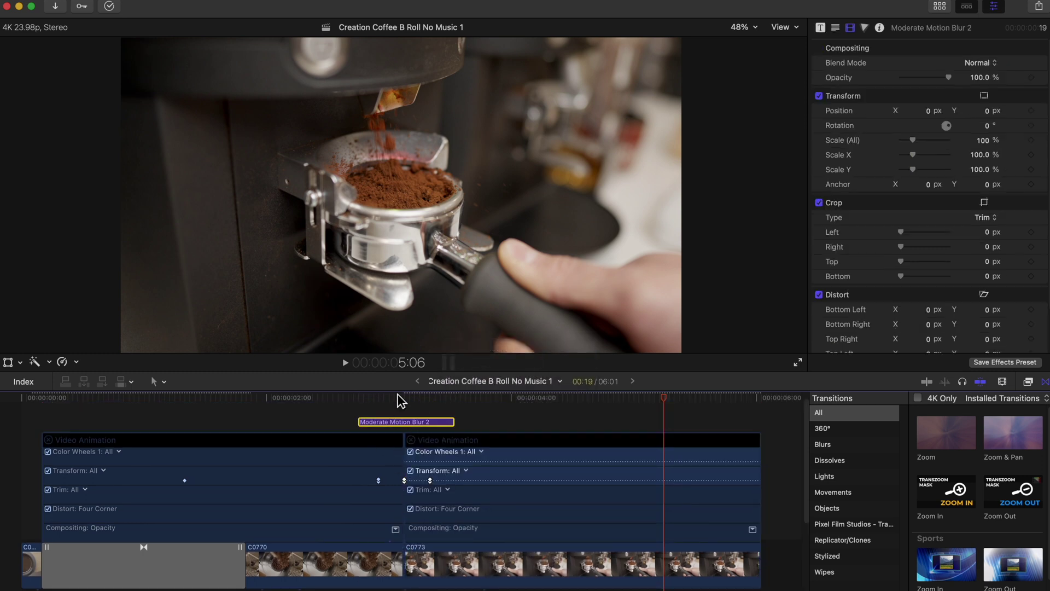
{"action": "left_click_drag", "start_coordinate": [388, 401], "coordinate": [320, 412]}
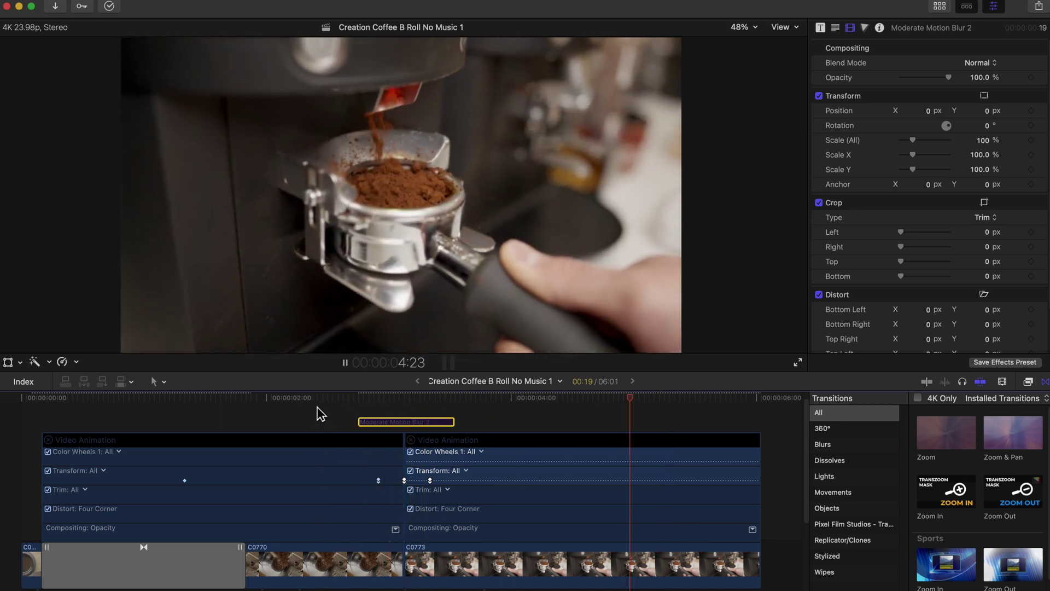
{"action": "key", "text": "space"}
{"action": "scroll", "coordinate": [353, 458], "scroll_direction": "down", "scroll_amount": 1}
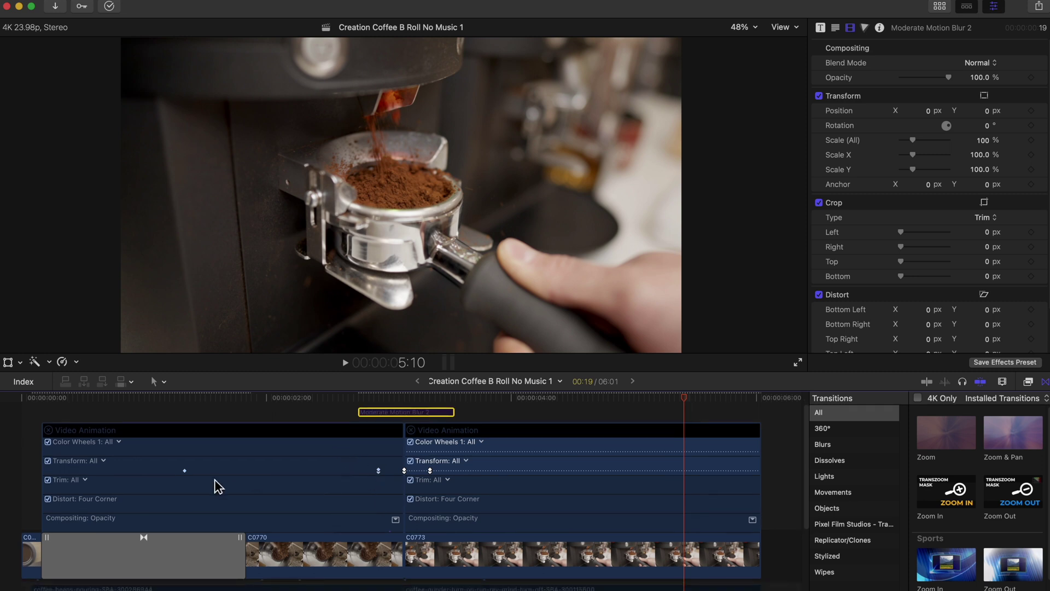
Select clip C0770 and scrub from about 1:07 to its end, where the zoom builds.
{"action": "left_click", "coordinate": [269, 544]}
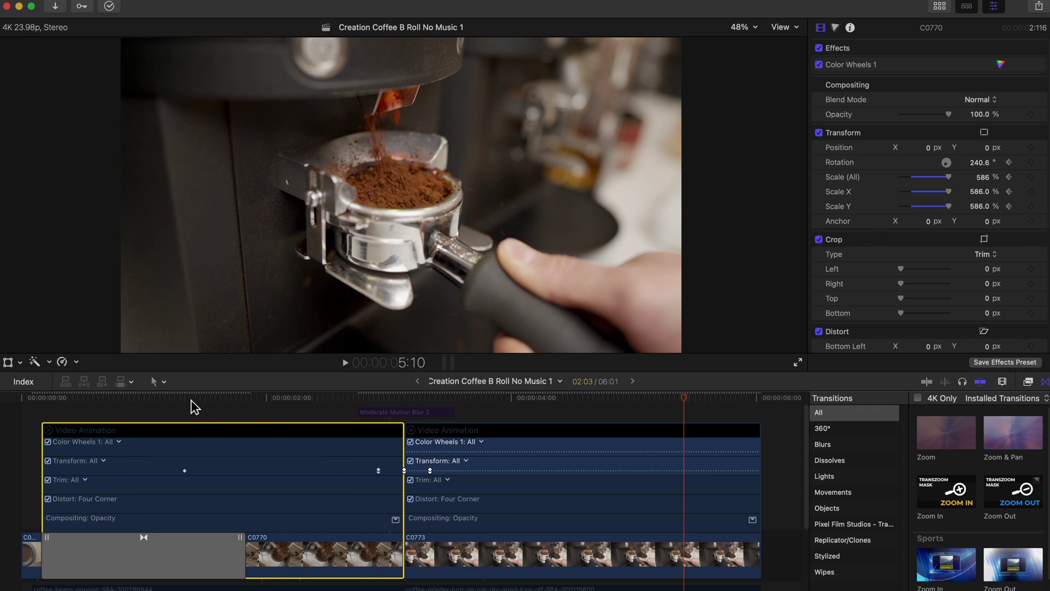
{"action": "mouse_move", "coordinate": [186, 401]}
{"action": "left_mouse_down"}
{"action": "mouse_move", "coordinate": [378, 402]}
{"action": "mouse_move", "coordinate": [187, 409]}
{"action": "left_mouse_up"}
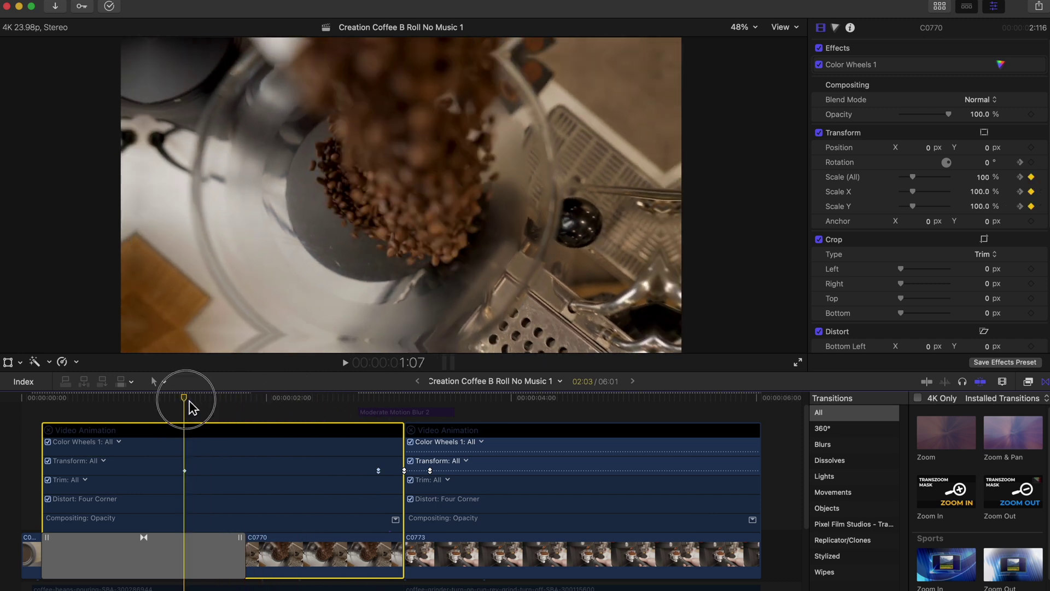
{"action": "left_click_drag", "start_coordinate": [189, 401], "coordinate": [378, 404]}
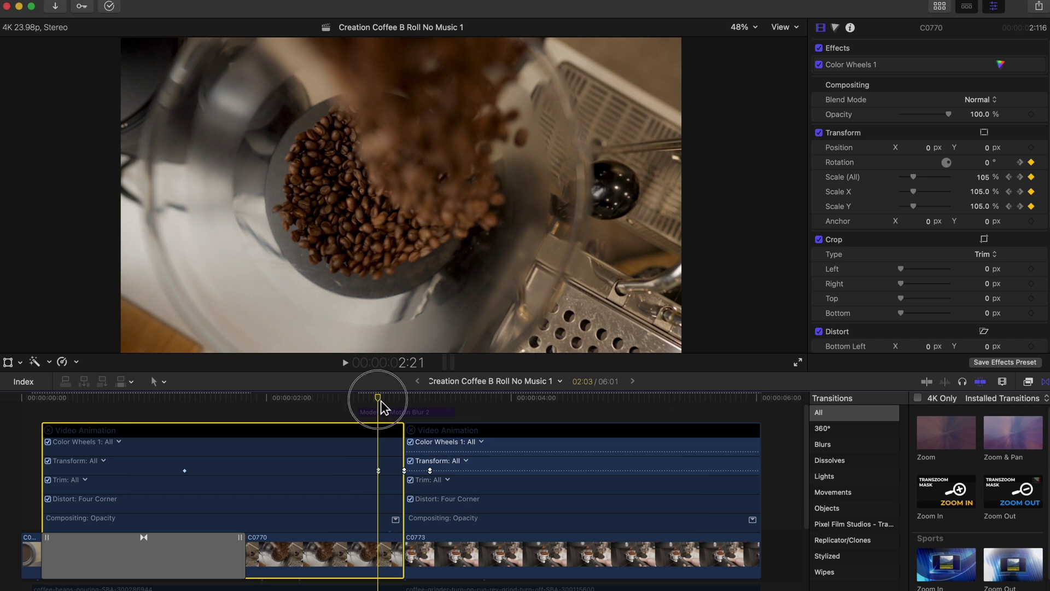
{"action": "left_click_drag", "start_coordinate": [381, 401], "coordinate": [404, 402]}
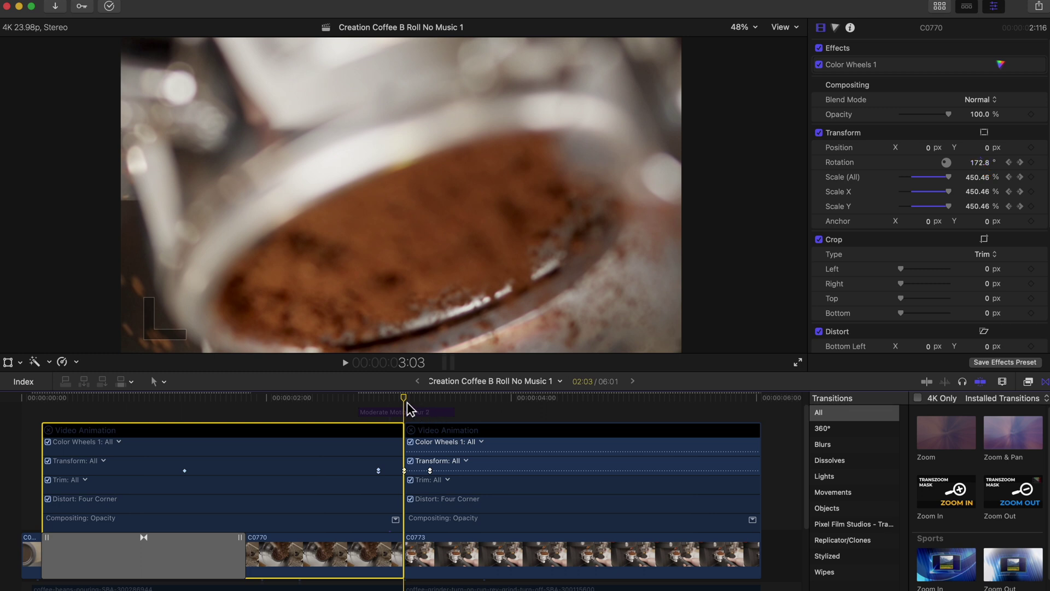
Step frame by frame across the C0770/C0773 cut to verify the 192.5° spin and ~490% zoom, then select C0773.
{"action": "key", "text": "Left"}
{"action": "key", "text": "Left"}
{"action": "key", "text": "Left"}
{"action": "key", "text": "Left"}
{"action": "key", "text": "Left"}
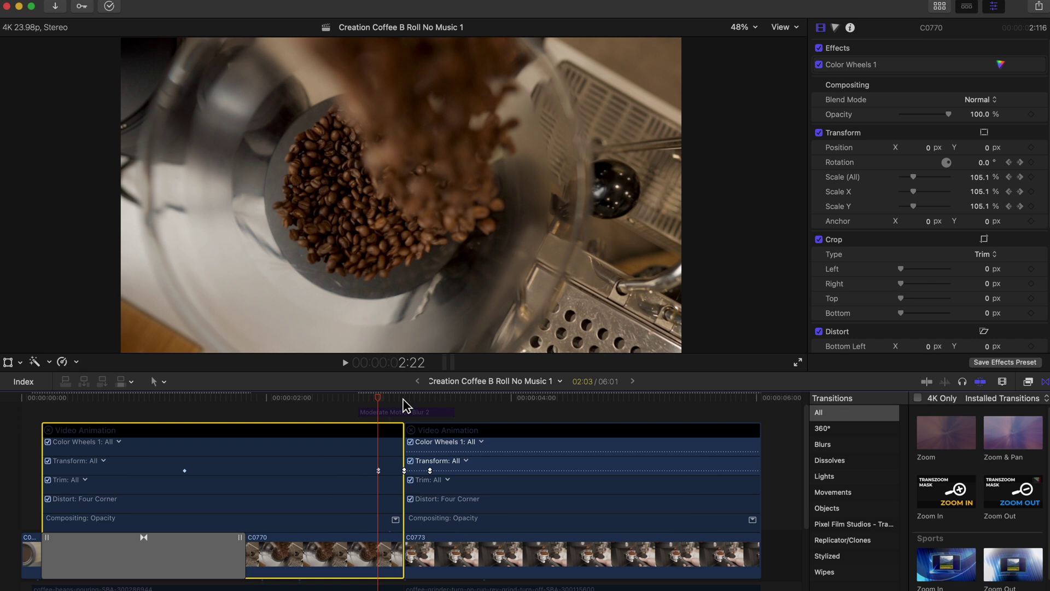
{"action": "key", "text": "Right"}
{"action": "key", "text": "Right"}
{"action": "key", "text": "Right"}
{"action": "key", "text": "Right"}
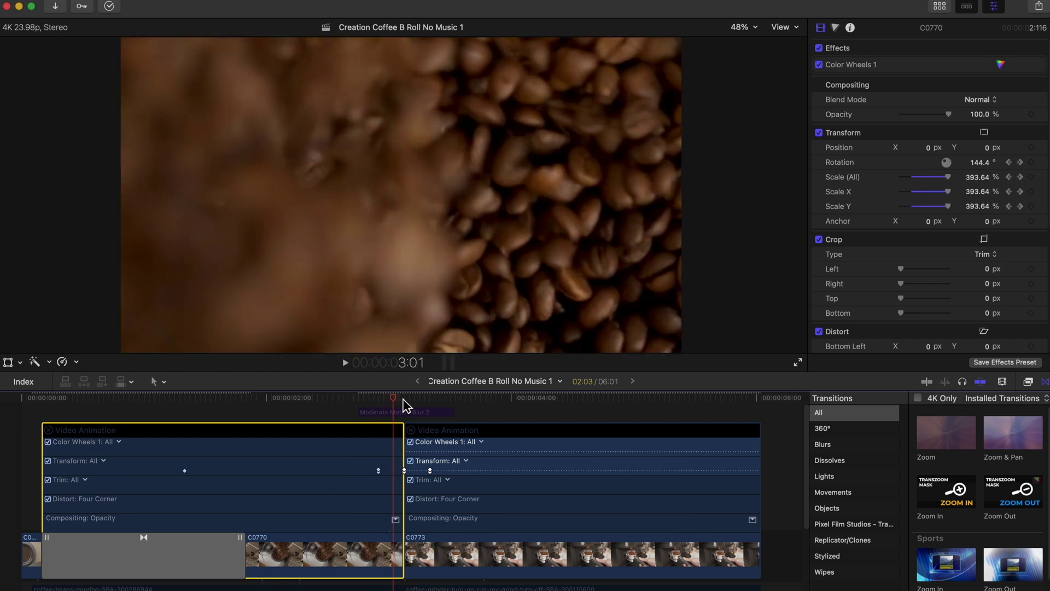
{"action": "key", "text": "Right"}
{"action": "key", "text": "Left"}
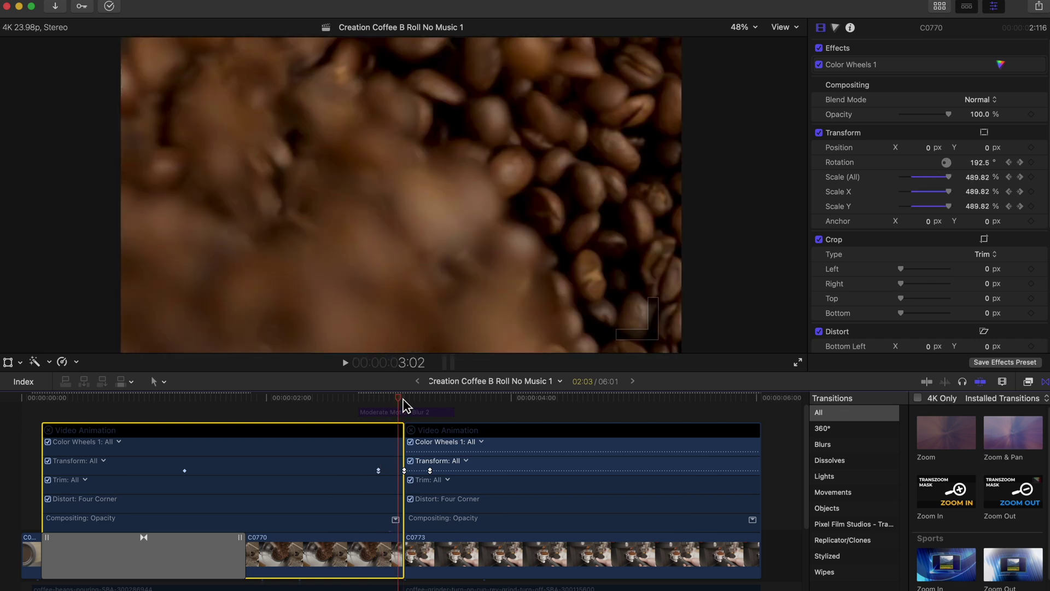
{"action": "key", "text": "Left"}
{"action": "key", "text": "Left"}
{"action": "key", "text": "Left"}
{"action": "key", "text": "Left"}
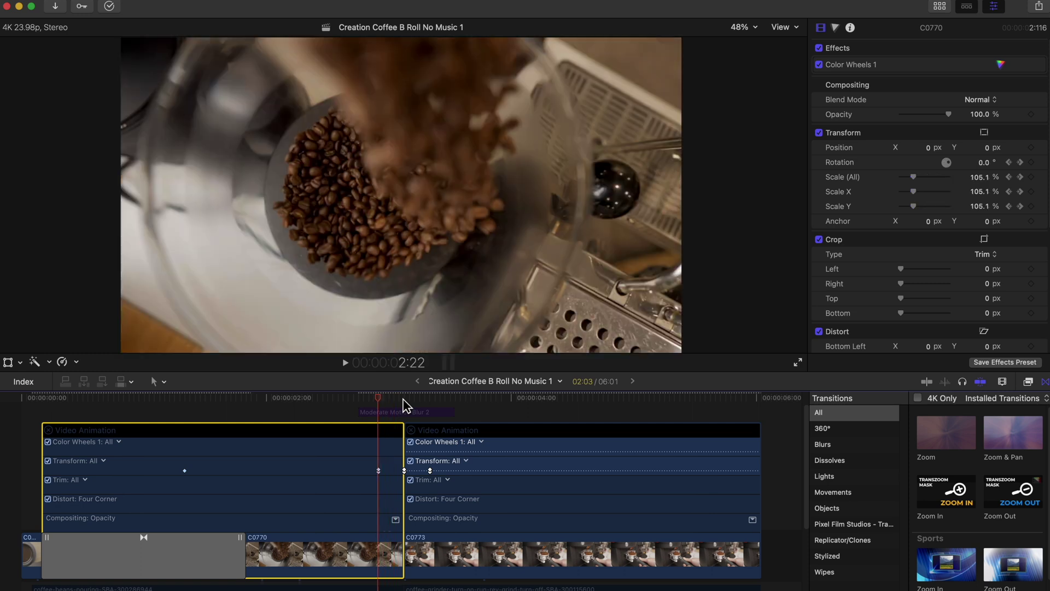
{"action": "key", "text": "Right"}
{"action": "key", "text": "Right"}
{"action": "key", "text": "Right"}
{"action": "key", "text": "Right"}
{"action": "key", "text": "Right"}
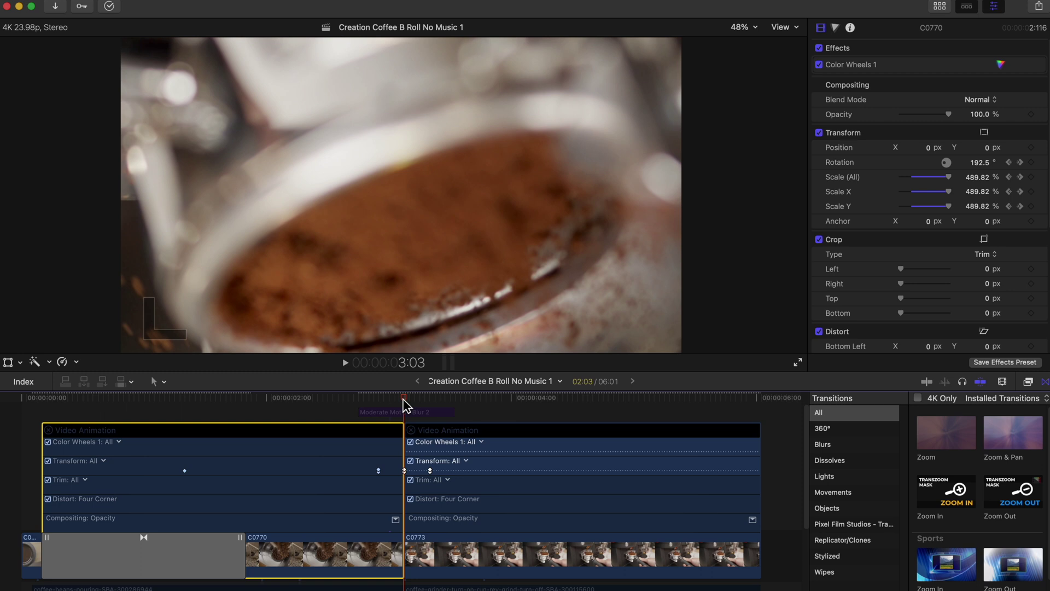
{"action": "key", "text": "Left"}
{"action": "key", "text": "Right"}
{"action": "key", "text": "Left"}
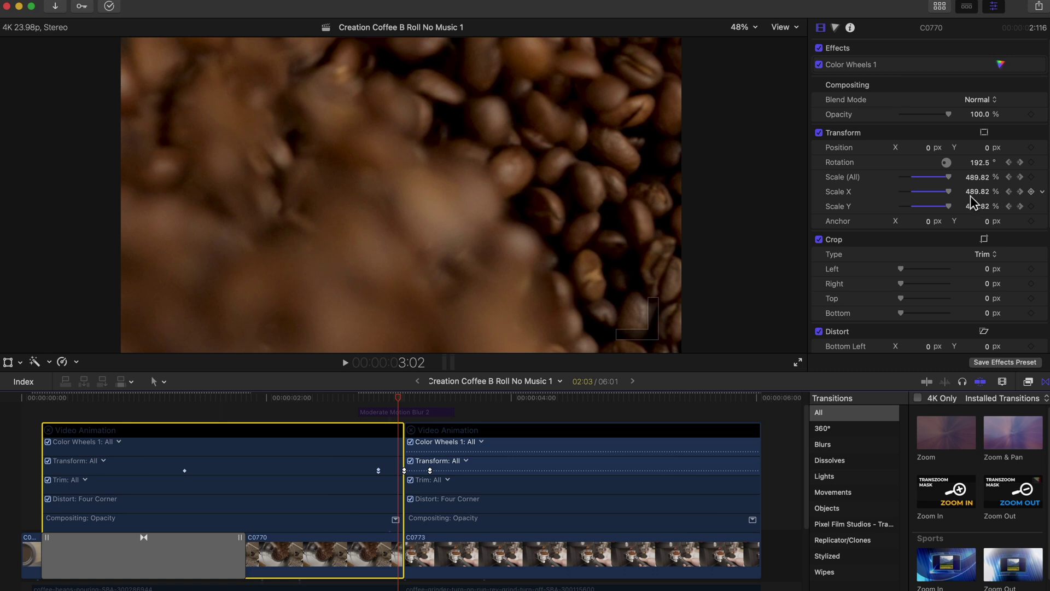
{"action": "key", "text": "Left"}
{"action": "key", "text": "Left"}
{"action": "key", "text": "Left"}
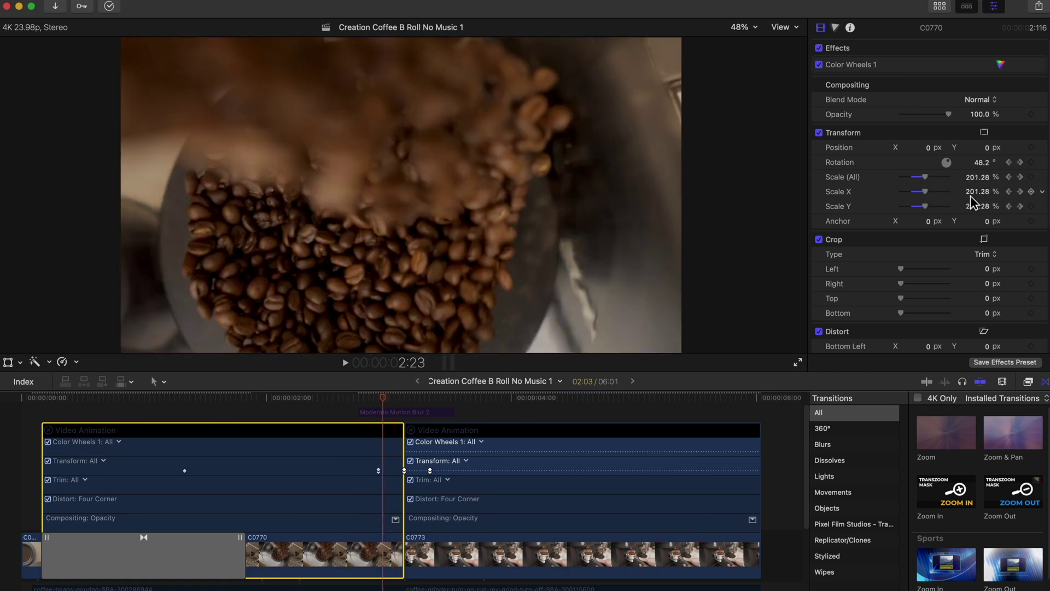
{"action": "key", "text": "Left"}
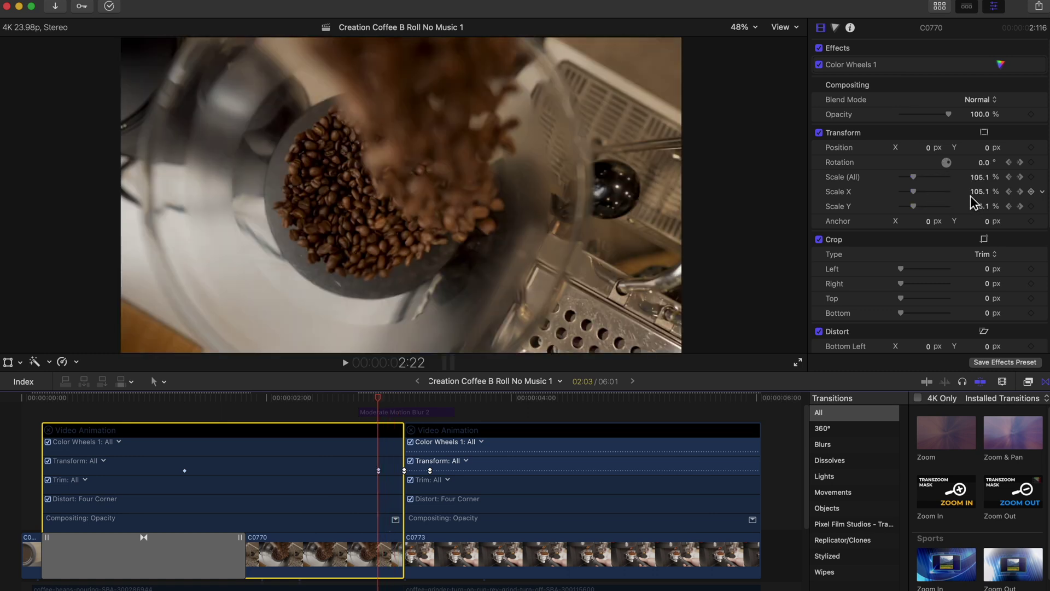
{"action": "key", "text": "Right"}
{"action": "key", "text": "Right"}
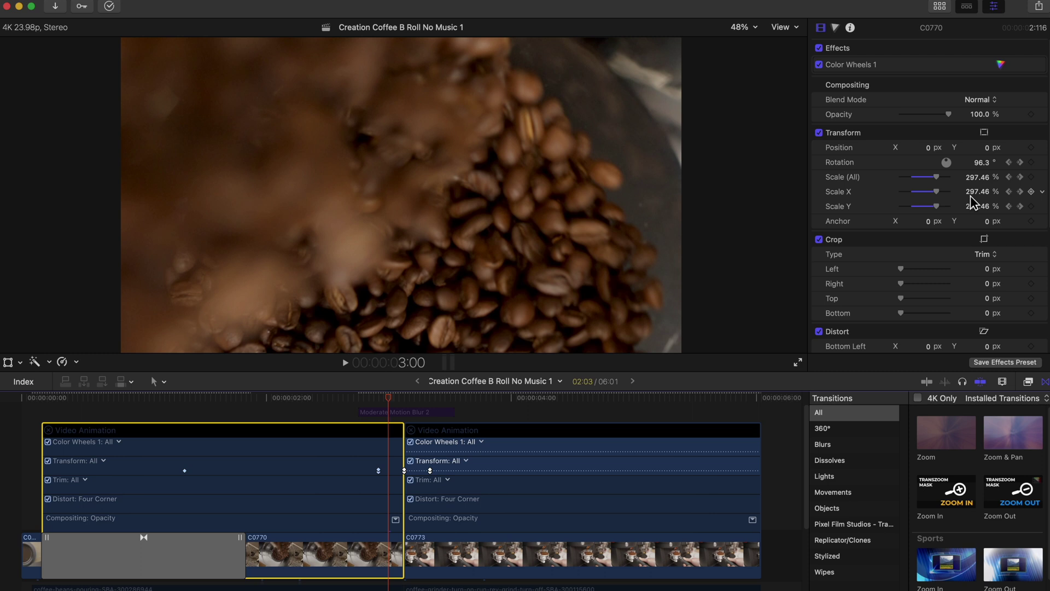
{"action": "key", "text": "Left"}
{"action": "key", "text": "Right"}
{"action": "key", "text": "Right"}
{"action": "key", "text": "Right"}
{"action": "key", "text": "Right"}
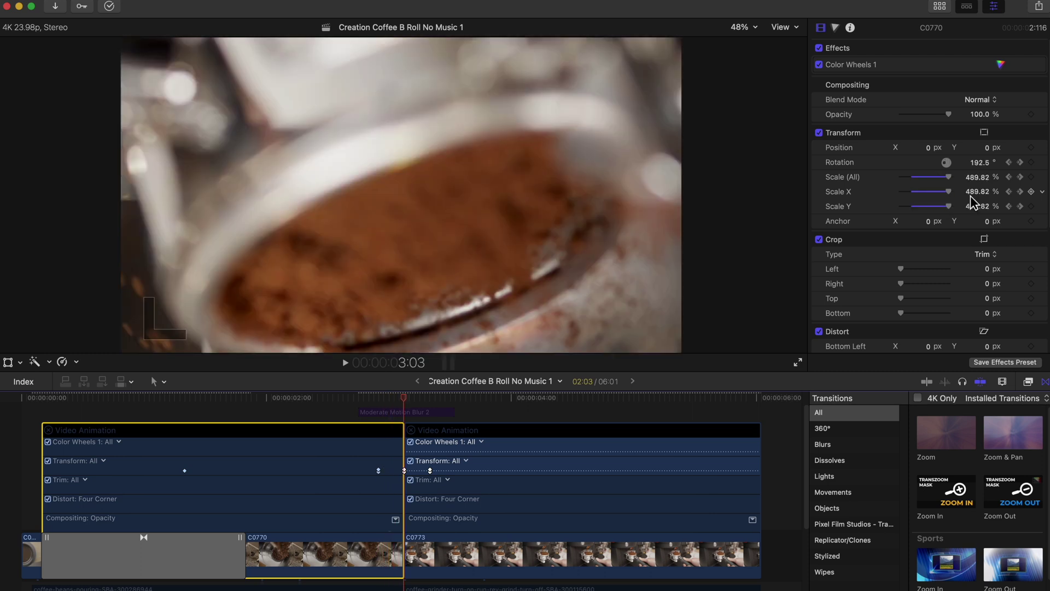
{"action": "left_click", "coordinate": [500, 555]}
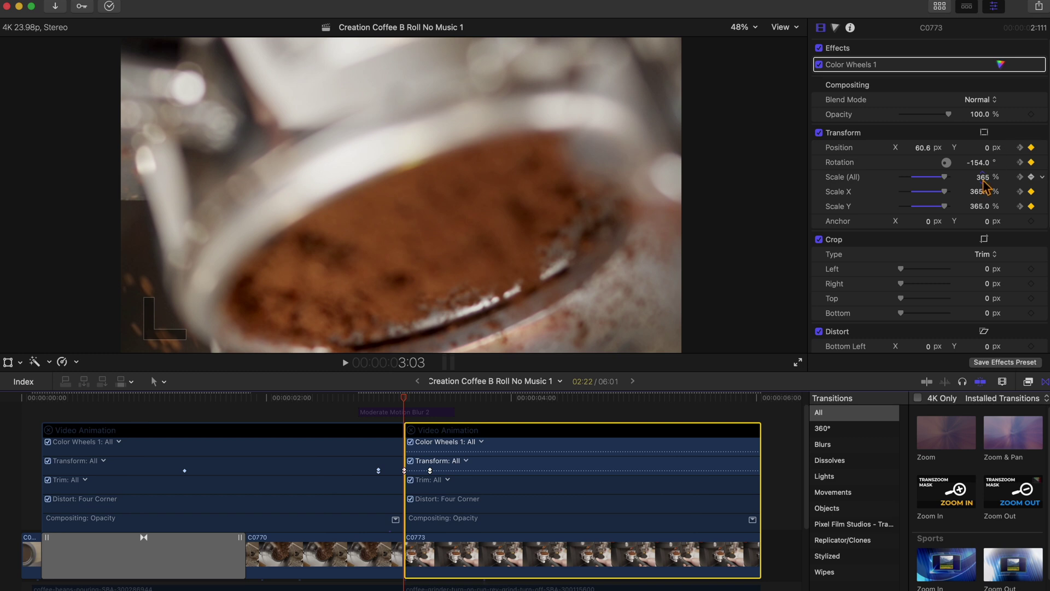
At the cut, set C0773 to Scale 364%, Rotation −154°, and offset its Position X.
{"action": "left_click_drag", "start_coordinate": [983, 180], "coordinate": [982, 179]}
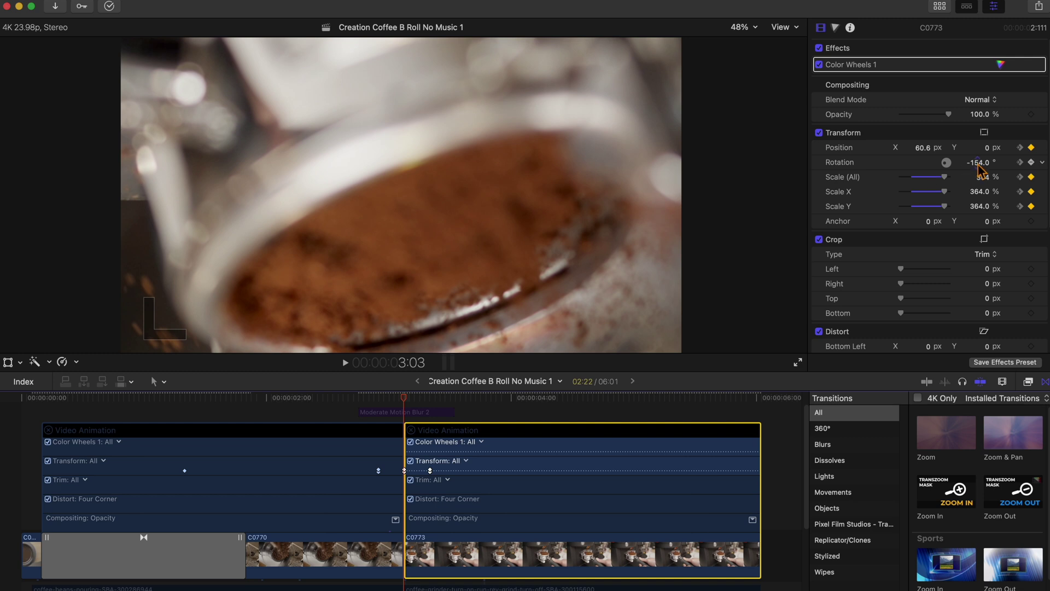
{"action": "left_click_drag", "start_coordinate": [979, 170], "coordinate": [978, 162]}
{"action": "mouse_move", "coordinate": [923, 149]}
{"action": "left_mouse_down"}
{"action": "mouse_move", "coordinate": [872, 149]}
{"action": "mouse_move", "coordinate": [924, 155]}
{"action": "left_mouse_up"}
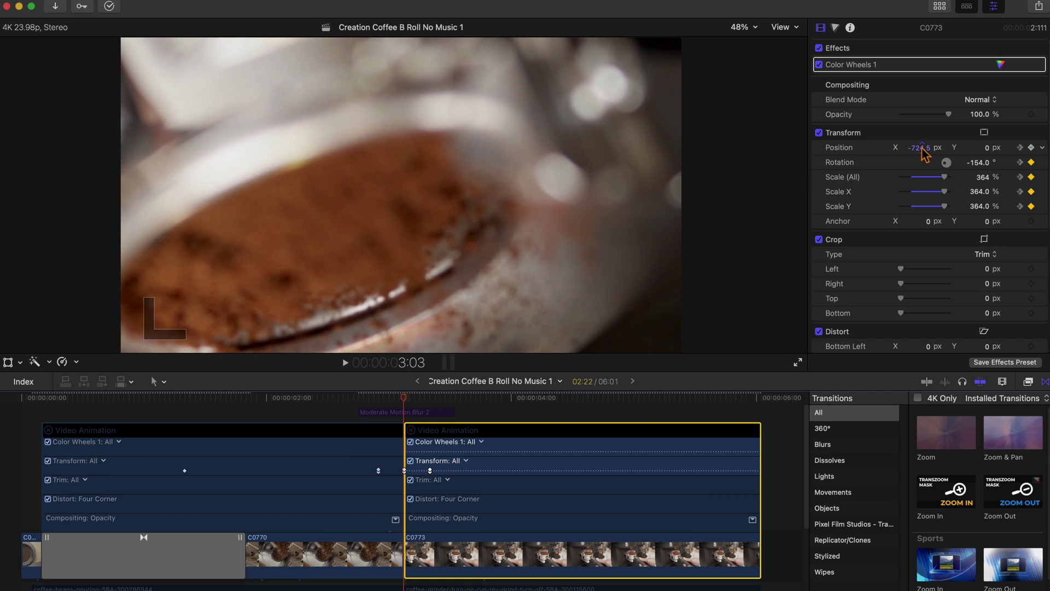
{"action": "key", "text": "minus"}
{"action": "key", "text": "Return"}
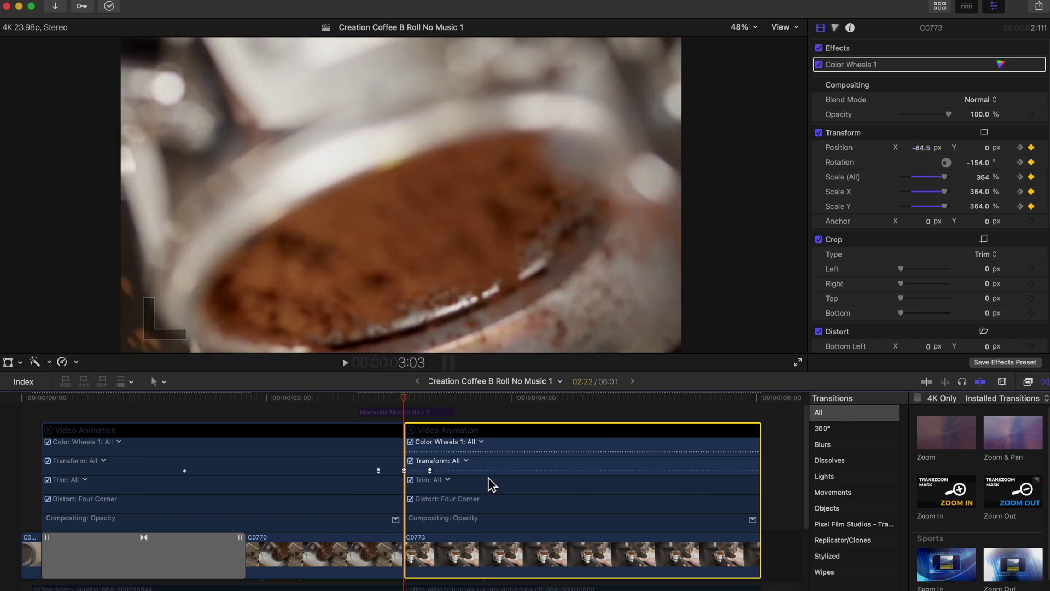
Check the later keyframe at 0° and 112%, then play the transition from before the cut.
{"action": "left_click", "coordinate": [412, 402]}
{"action": "left_click_drag", "start_coordinate": [412, 402], "coordinate": [430, 405]}
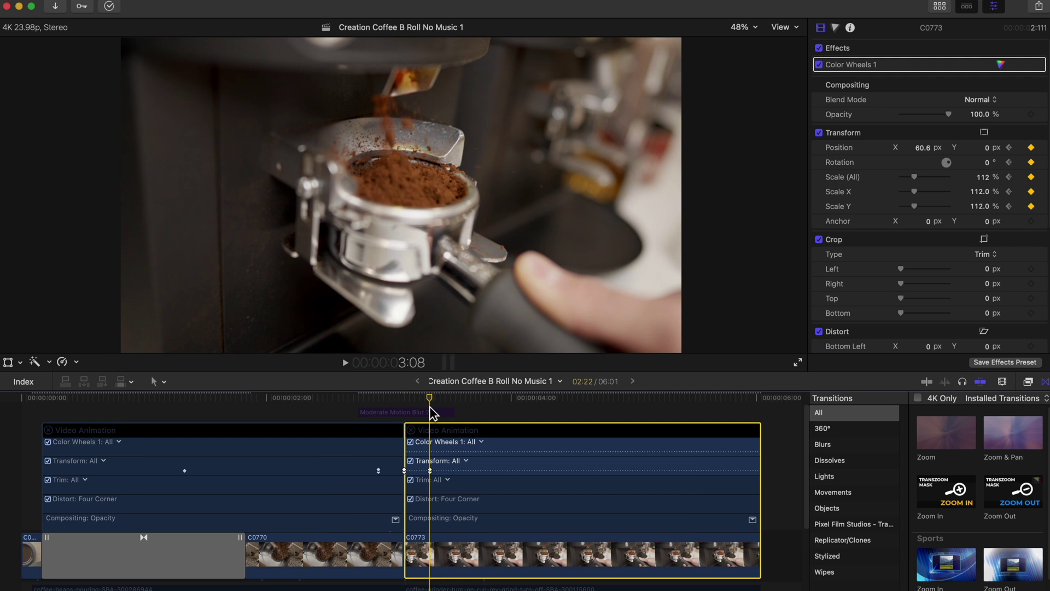
{"action": "left_click", "coordinate": [430, 470]}
{"action": "mouse_move", "coordinate": [431, 402]}
{"action": "left_mouse_down"}
{"action": "mouse_move", "coordinate": [377, 410]}
{"action": "mouse_move", "coordinate": [432, 404]}
{"action": "left_mouse_up"}
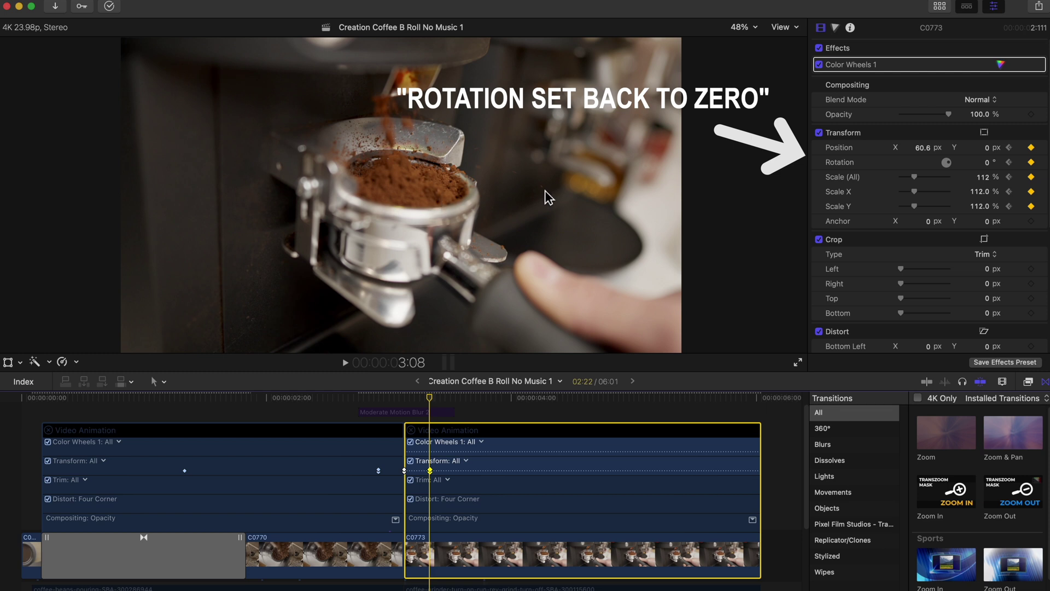
{"action": "left_click", "coordinate": [339, 408]}
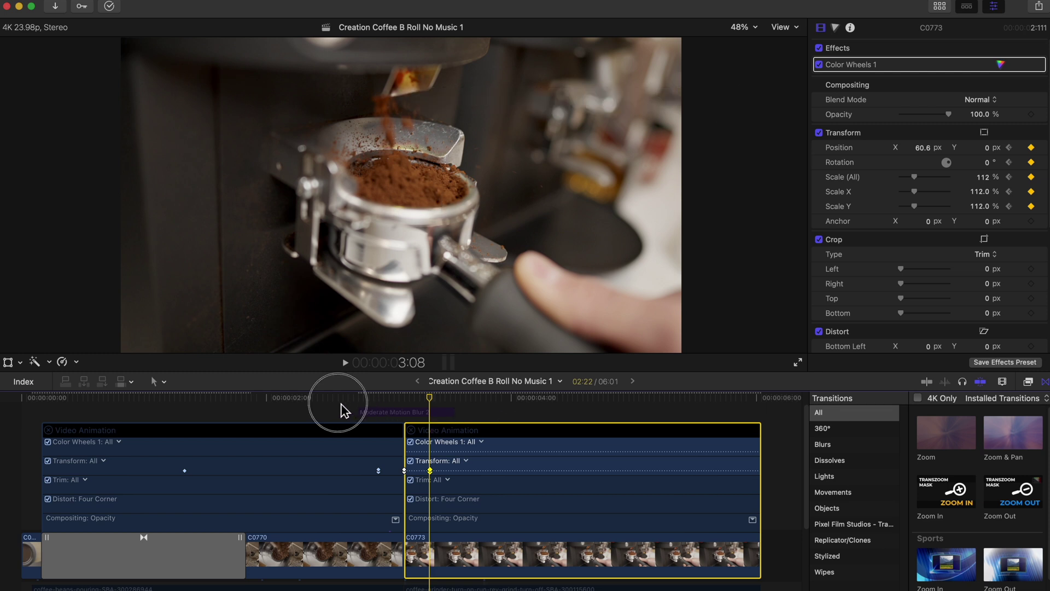
{"action": "key", "text": "space"}
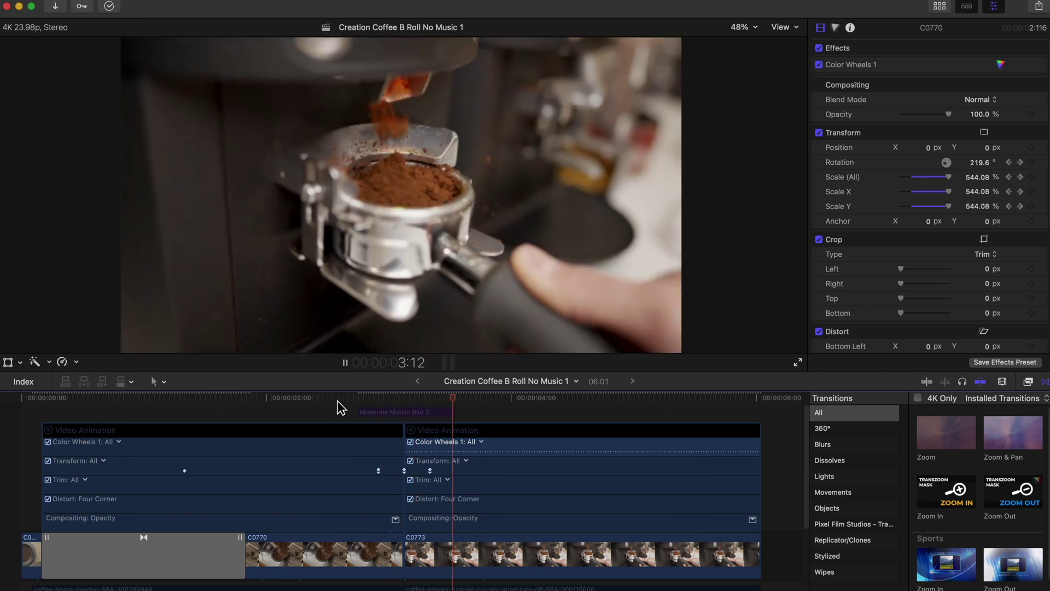
{"action": "key", "text": "space"}
{"action": "left_click", "coordinate": [386, 469]}
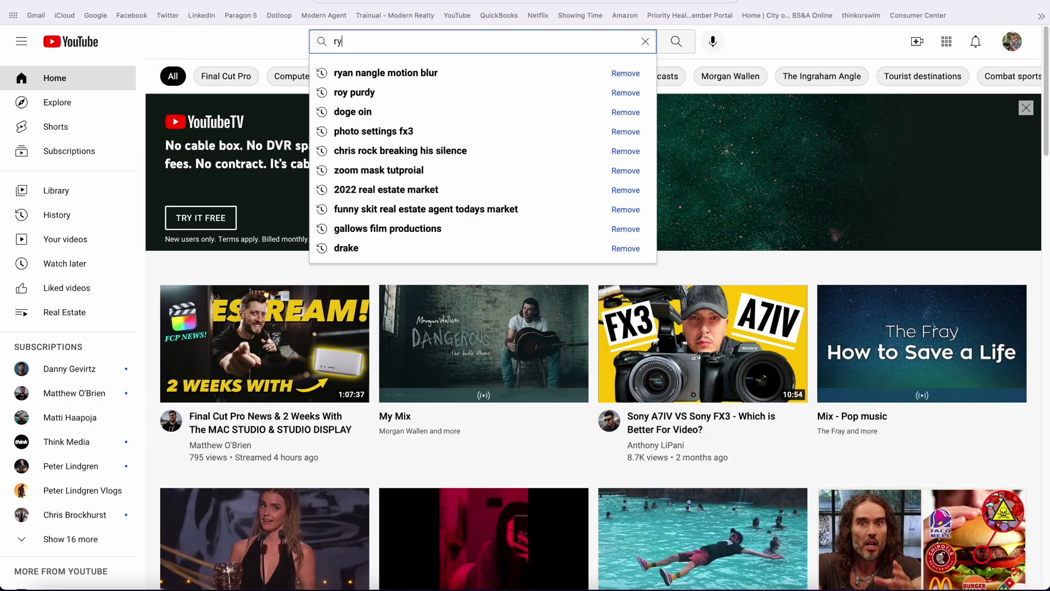
Search YouTube for the Final Cut Pro X time-lapse motion blur plugin tutorial.
{"action": "type", "text": "an"}
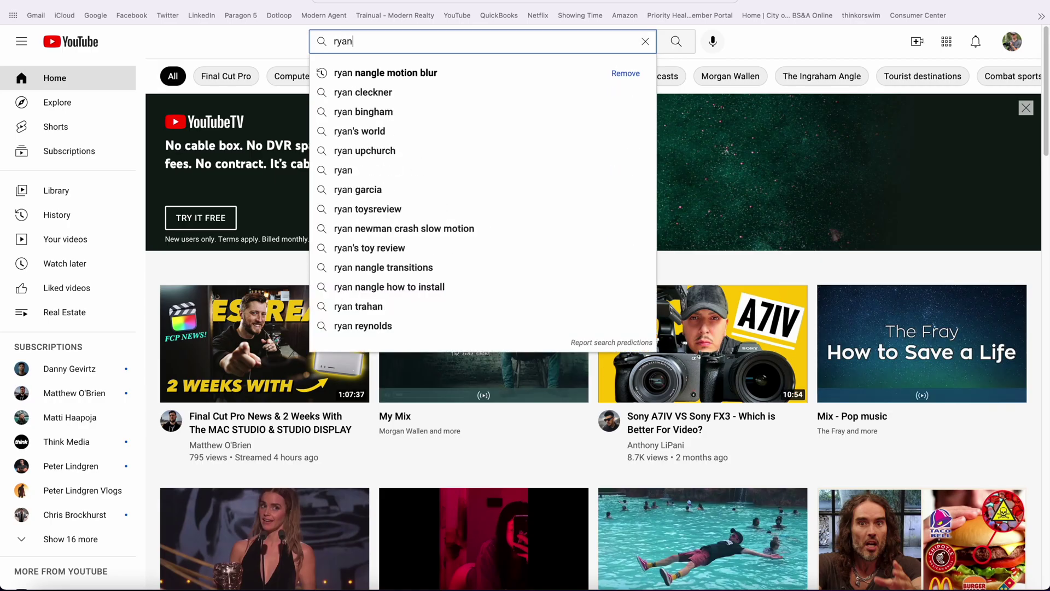
{"action": "left_click", "coordinate": [436, 74]}
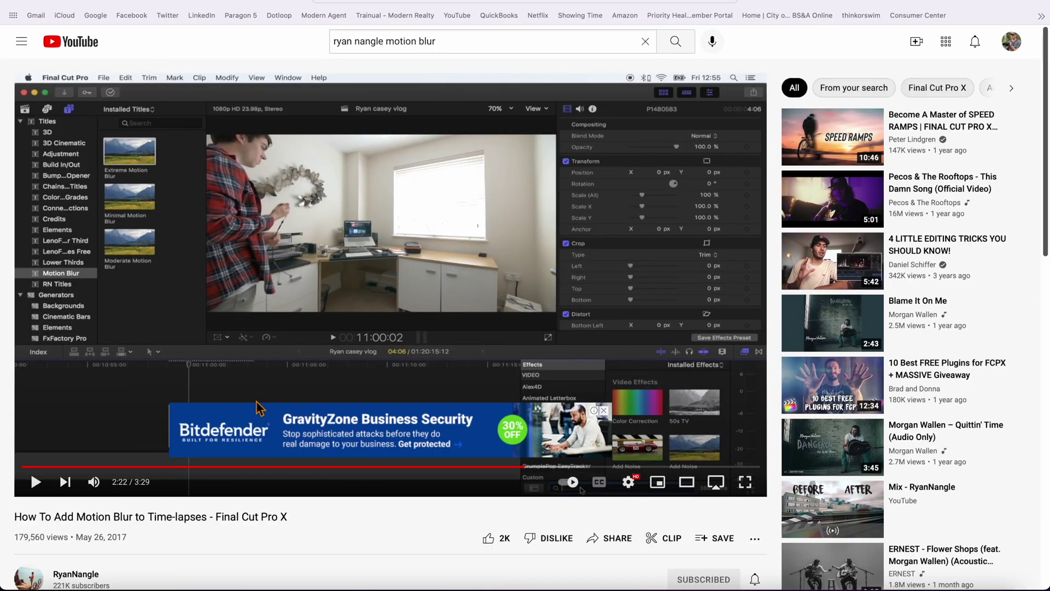
{"action": "scroll", "coordinate": [474, 400], "scroll_direction": "down", "scroll_amount": 5}
{"action": "scroll", "coordinate": [474, 400], "scroll_direction": "up", "scroll_amount": 1}
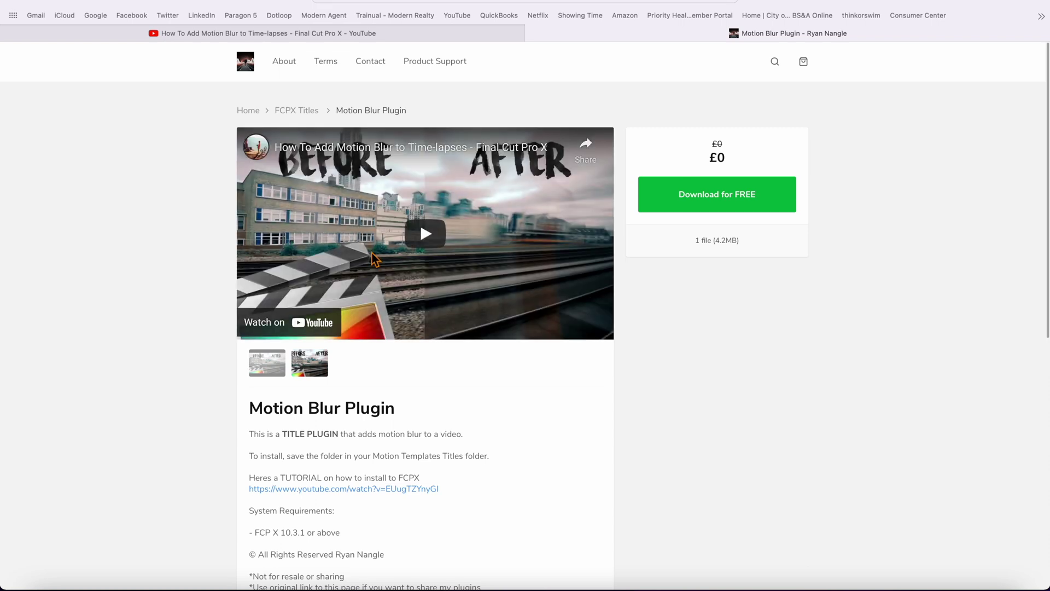
Get the free Motion Blur Plugin at the £0.00 checkout, then close that tab.
{"action": "left_click", "coordinate": [731, 201]}
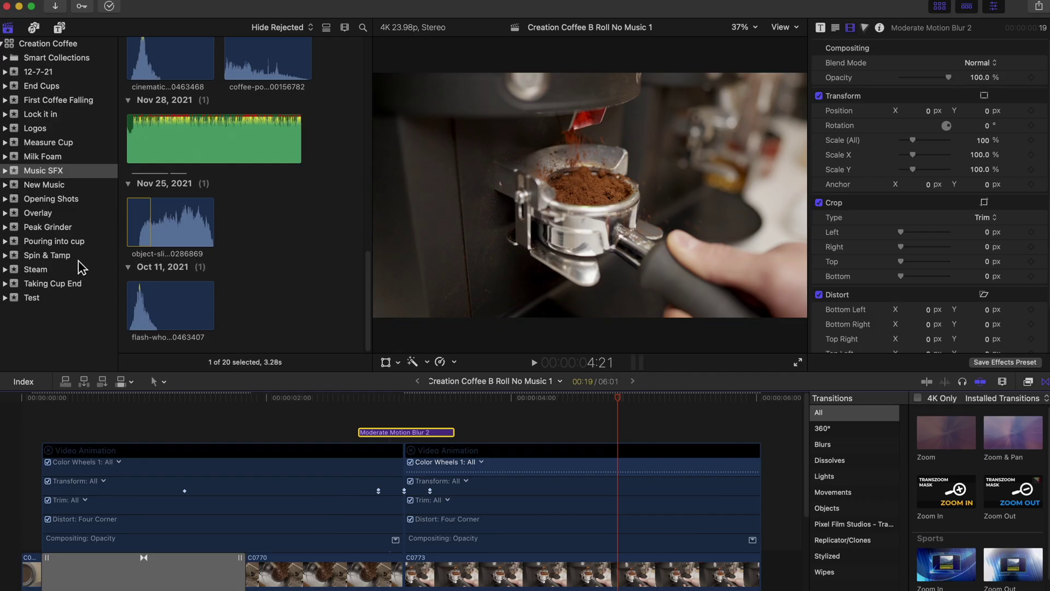
{"action": "left_click", "coordinate": [59, 27]}
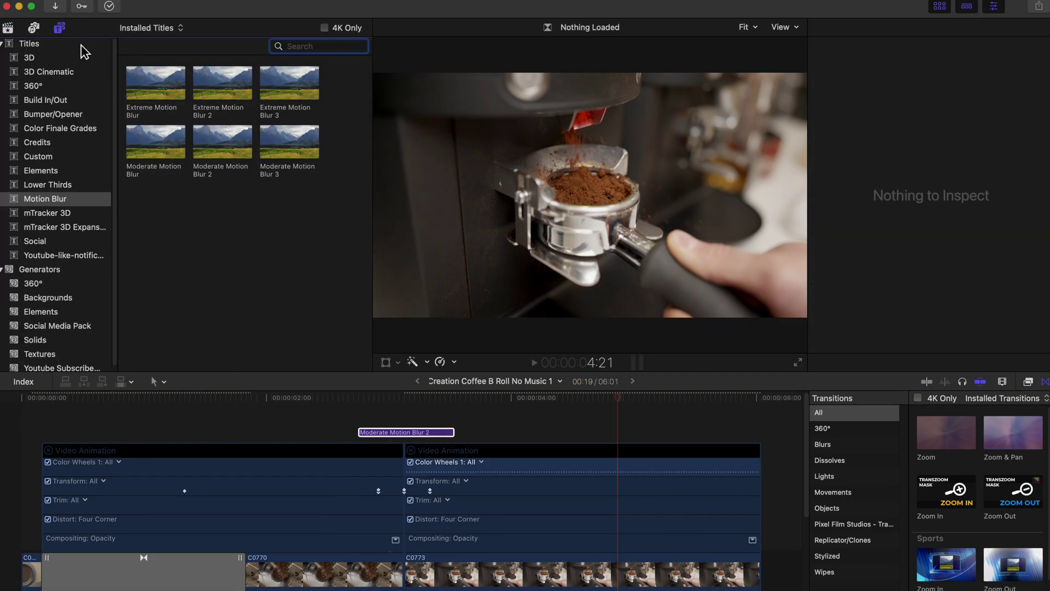
{"action": "left_click", "coordinate": [62, 203]}
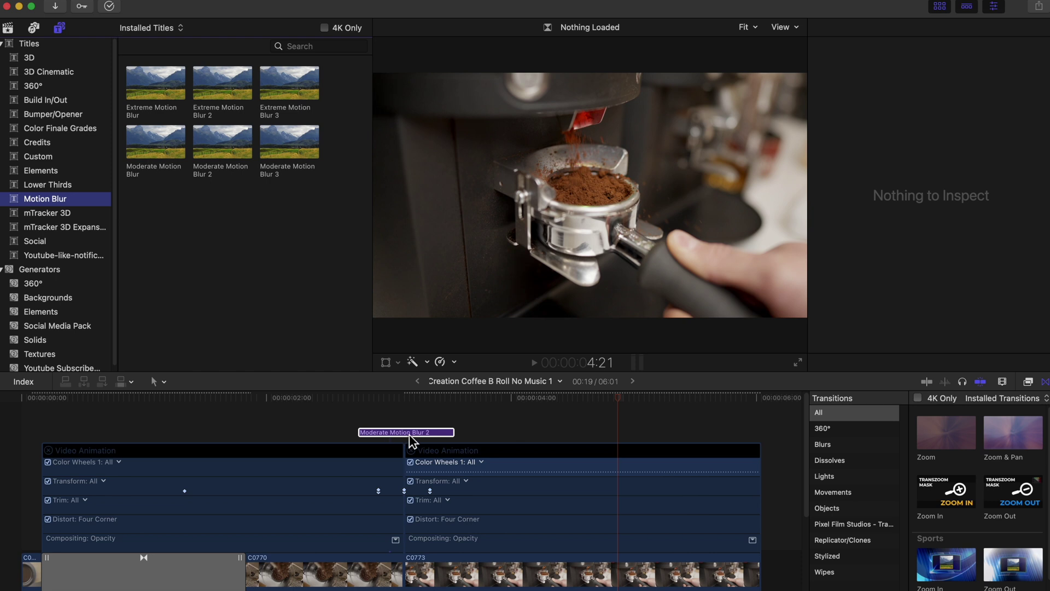
{"action": "left_click", "coordinate": [330, 396]}
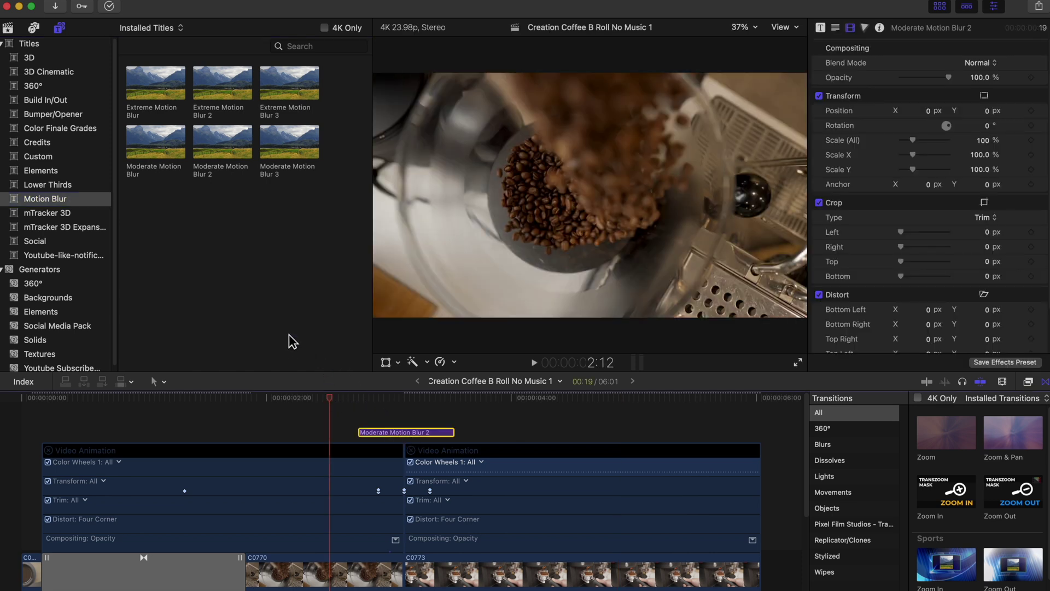
{"action": "key", "text": "space"}
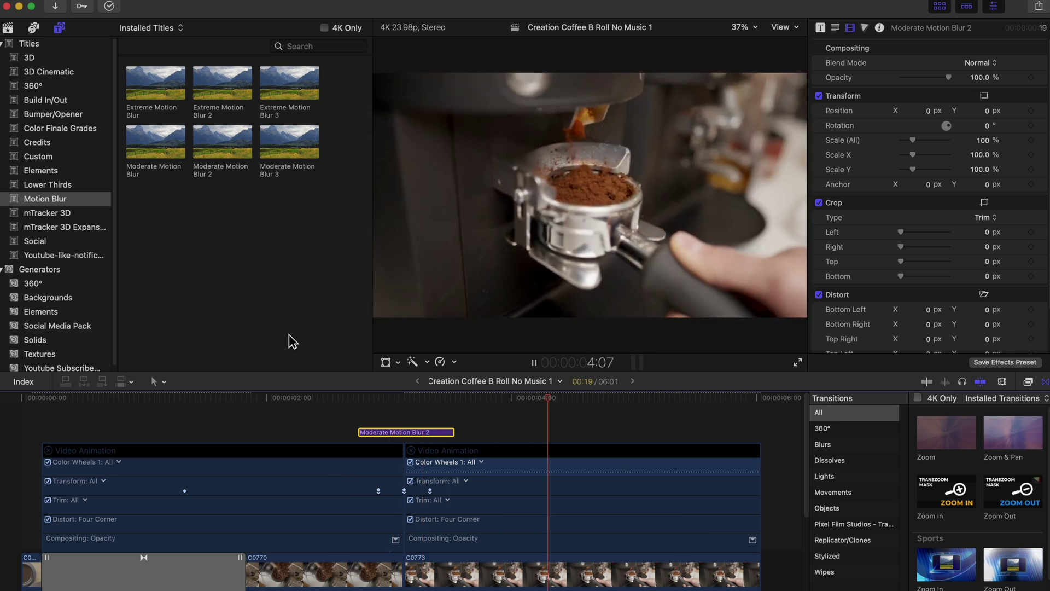
{"action": "key", "text": "space"}
{"action": "left_click", "coordinate": [304, 399]}
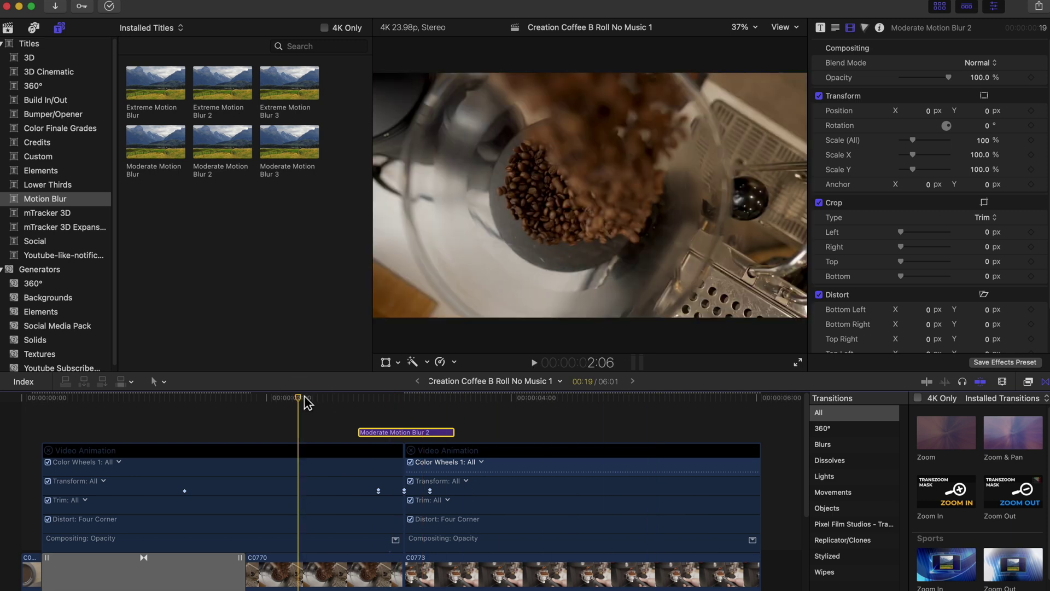
{"action": "key", "text": "space"}
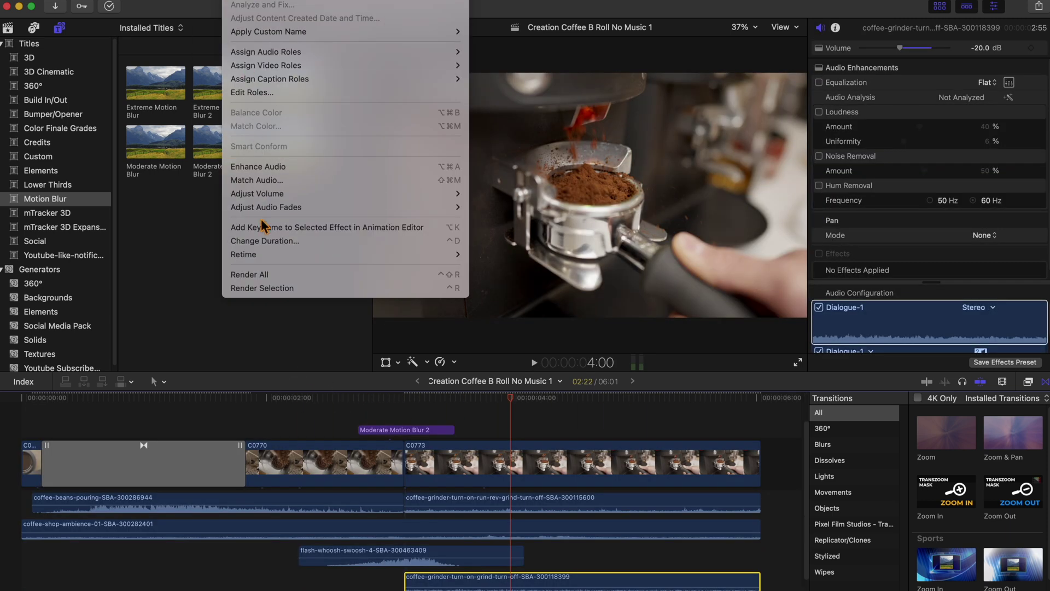
Render the entire timeline with Render All and play the coffee sequence from the start.
{"action": "left_click", "coordinate": [262, 276]}
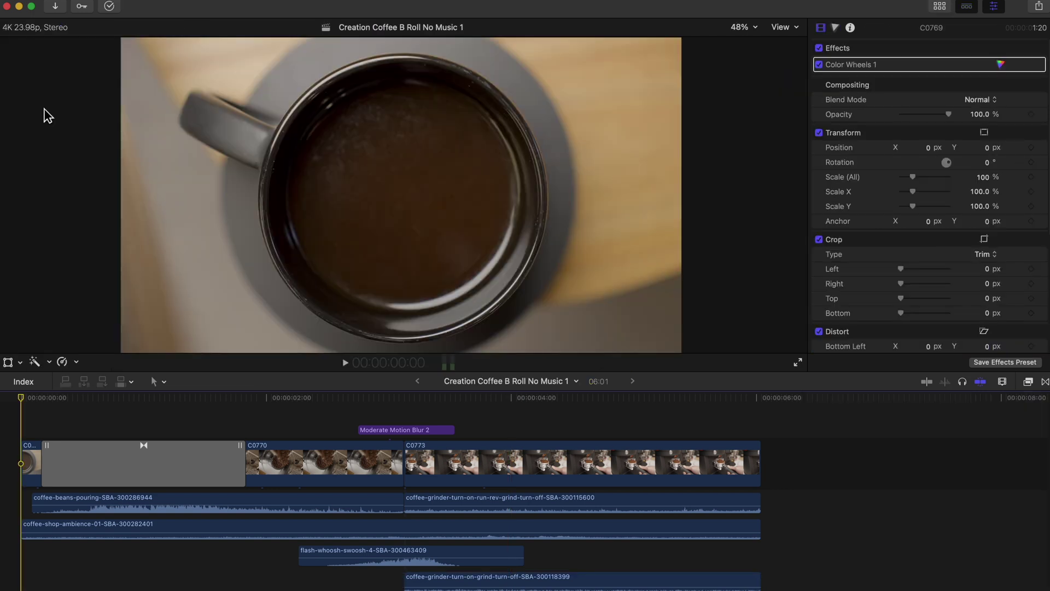
{"action": "key", "text": "space"}
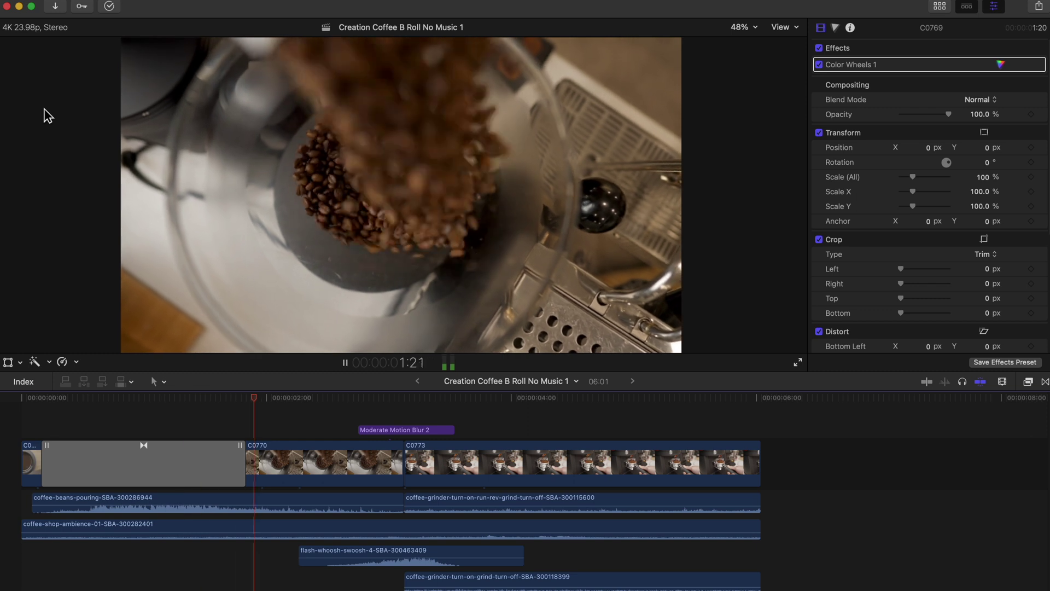